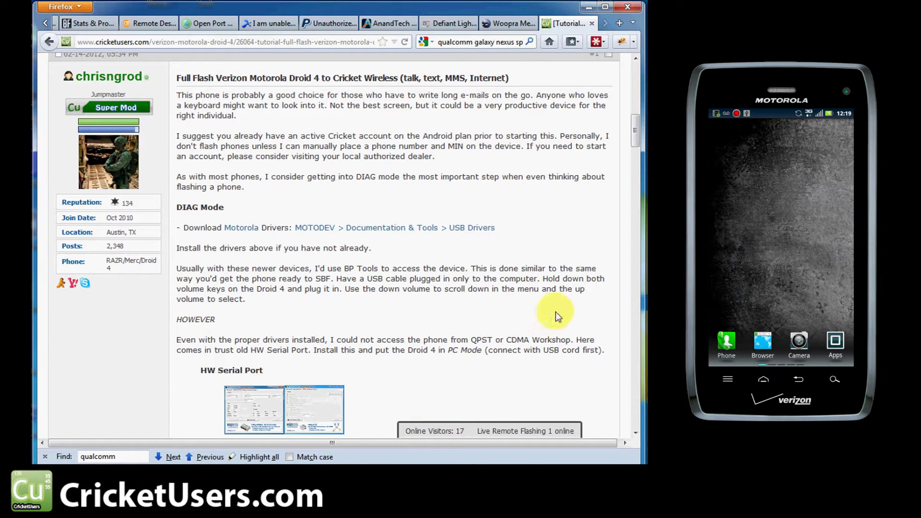
# Step: Scroll the tutorial to the HW Serial Port steps and drag the HW VSP window fully onscreen
pyautogui.moveTo(635, 130); pyautogui.dragTo(635, 139)
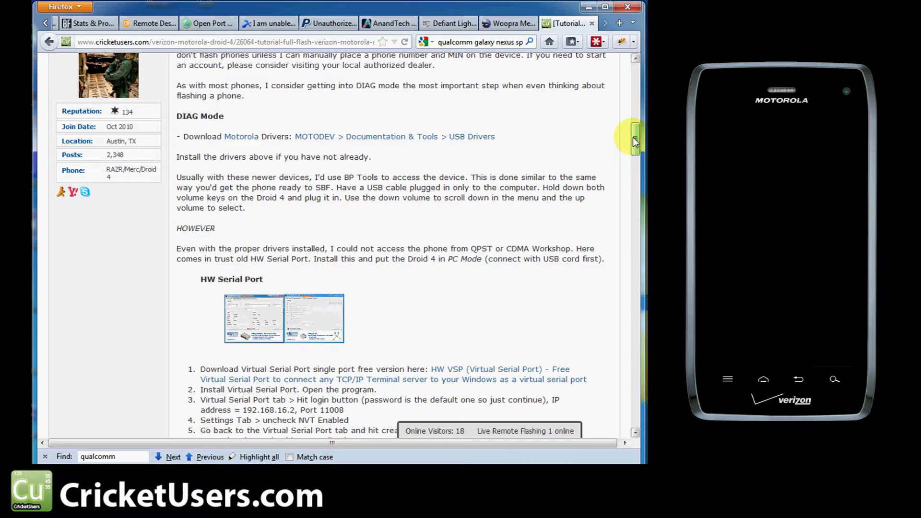
pyautogui.moveTo(632, 137); pyautogui.dragTo(640, 150)
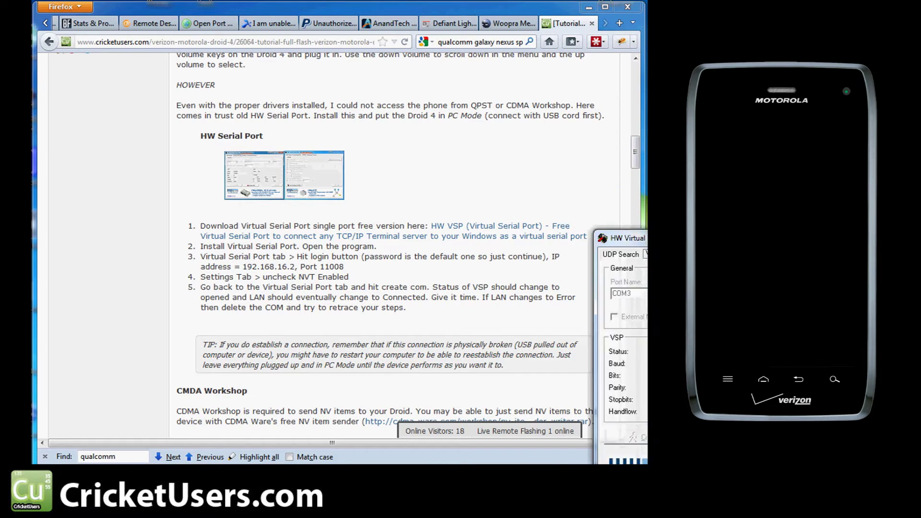
pyautogui.moveTo(789, 228); pyautogui.dragTo(347, 91)
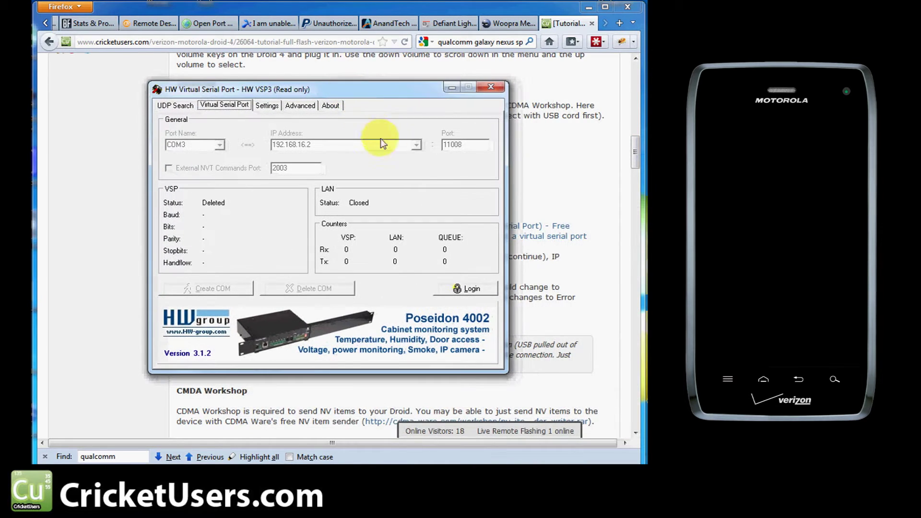
pyautogui.click(450, 289)
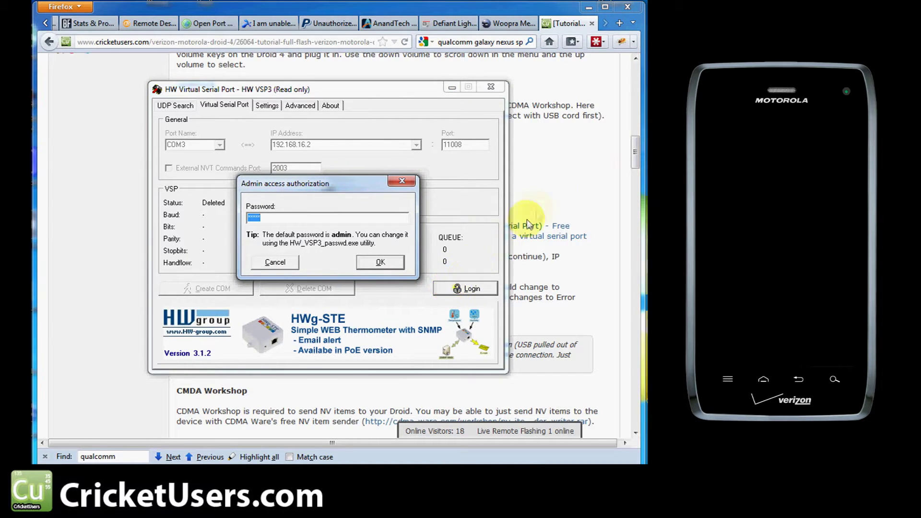
pyautogui.click(597, 163)
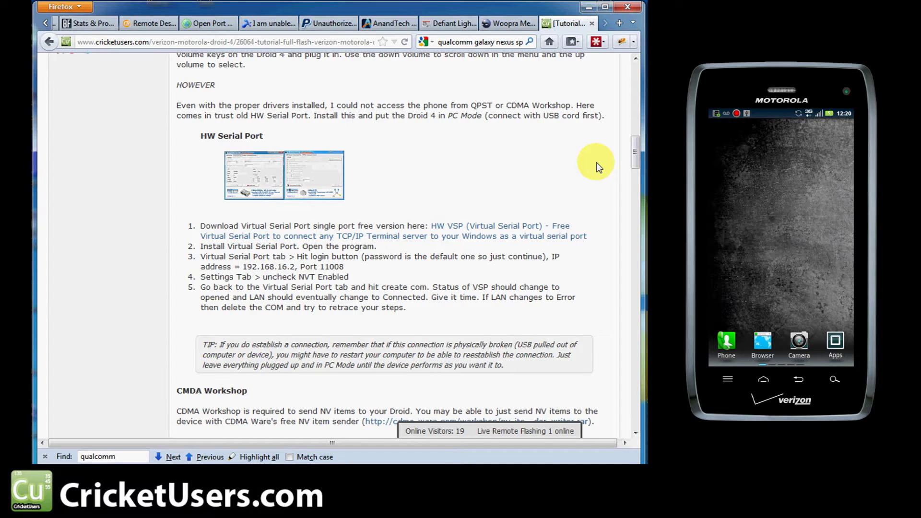
pyautogui.scroll(7, 597, 162)
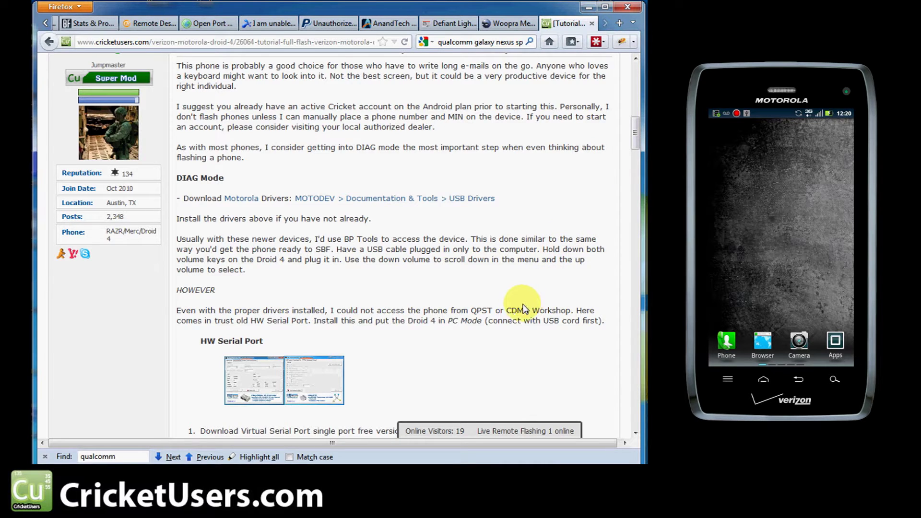
pyautogui.scroll(-7, 523, 305)
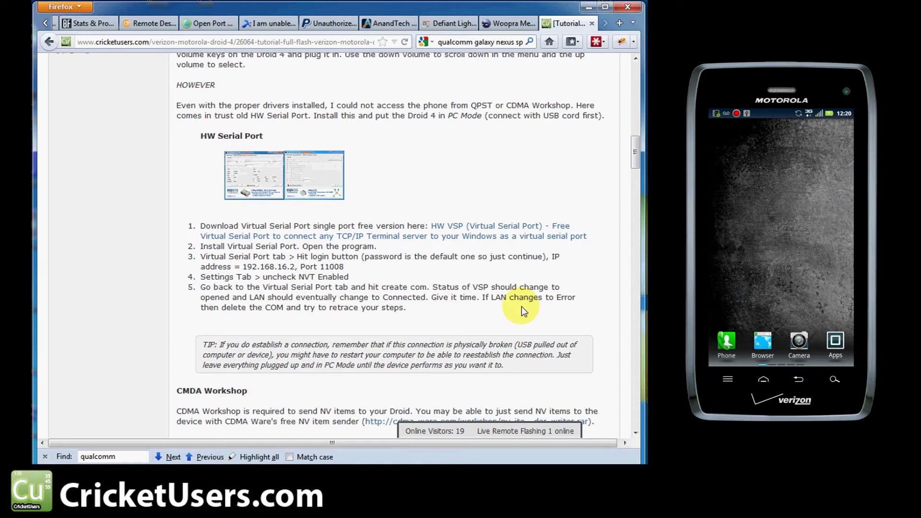
pyautogui.moveTo(310, 355); pyautogui.dragTo(383, 366)
pyautogui.click(348, 375)
pyautogui.moveTo(330, 374); pyautogui.dragTo(479, 366)
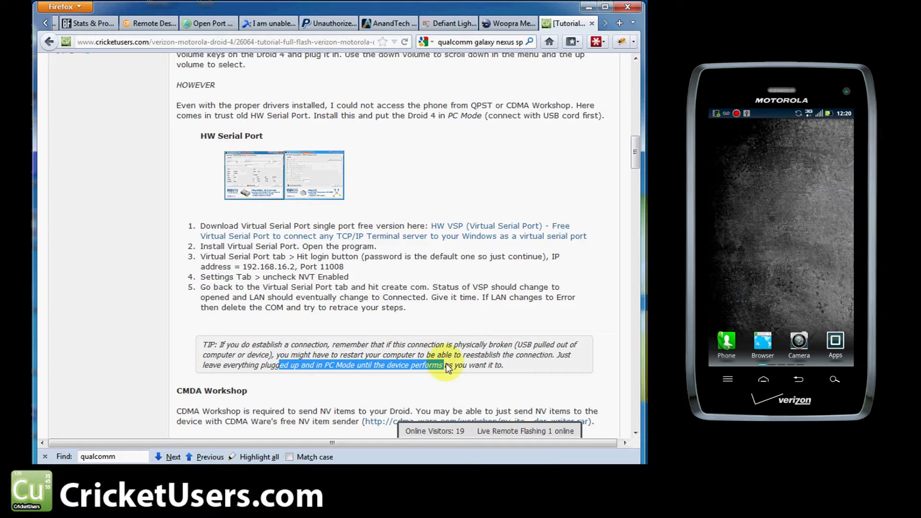
pyautogui.click(473, 327)
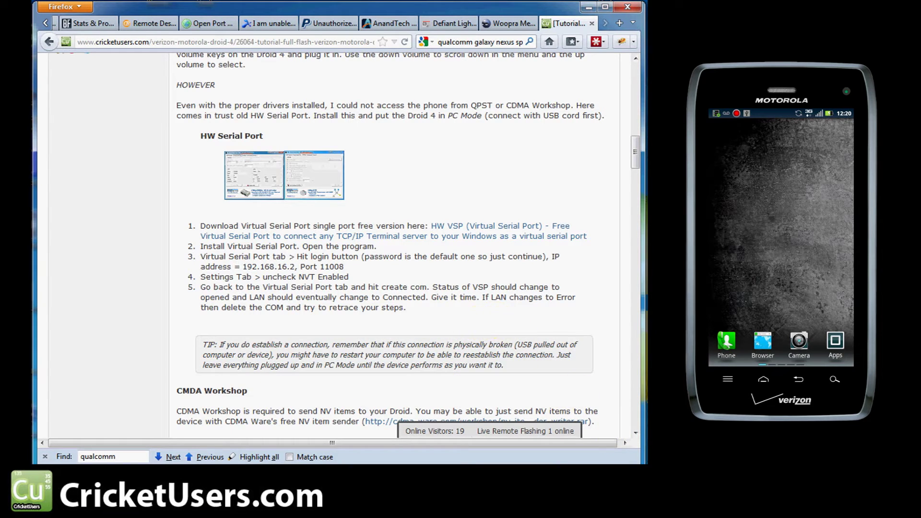
# Step: Accept the default admin password in HW VSP and verify port COM3, IP 192.168.16.2, port 11008
pyautogui.hotkey('alt', 'Tab')
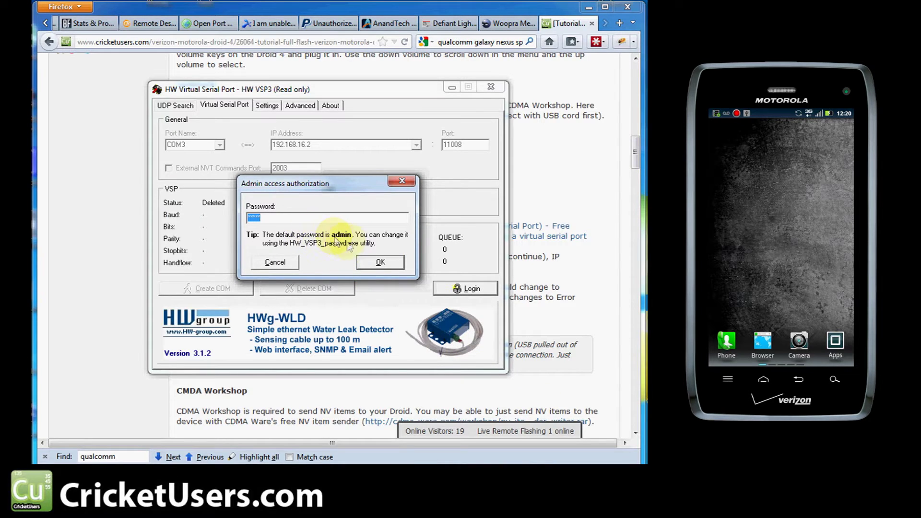
pyautogui.click(374, 261)
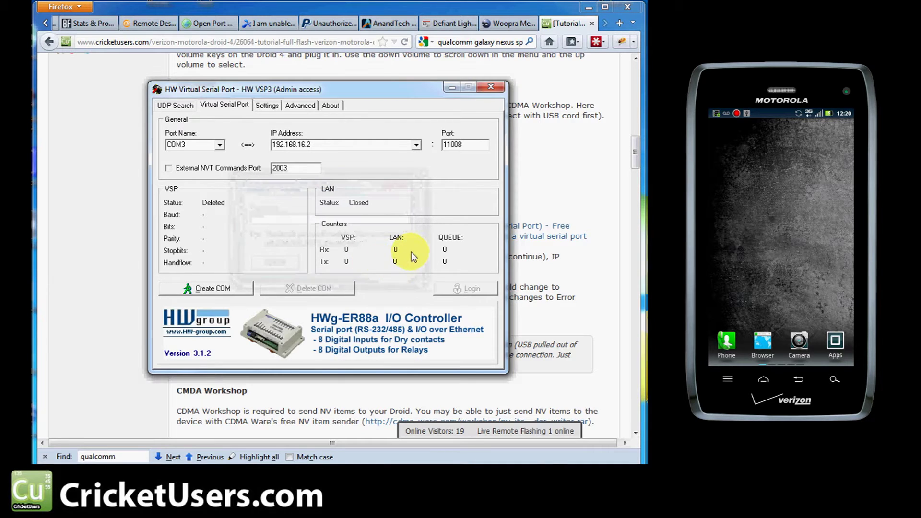
pyautogui.click(219, 145)
pyautogui.click(218, 153)
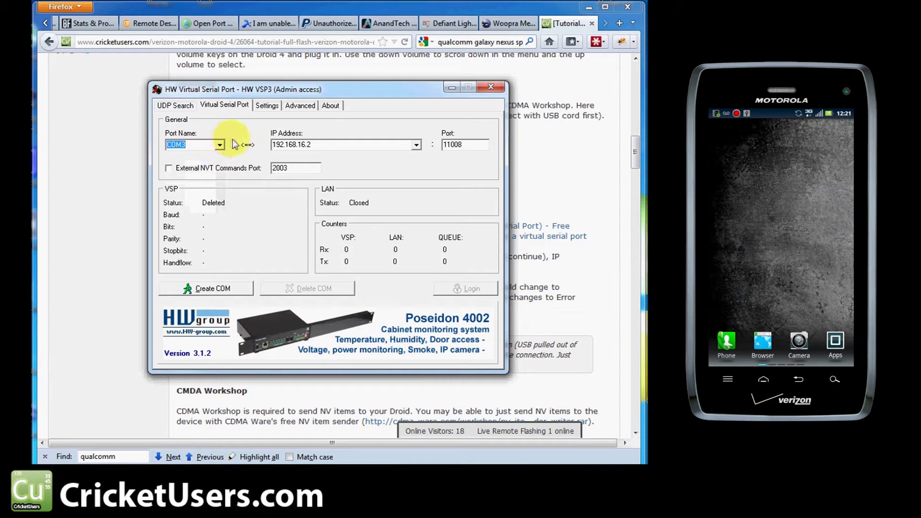
pyautogui.click(320, 145)
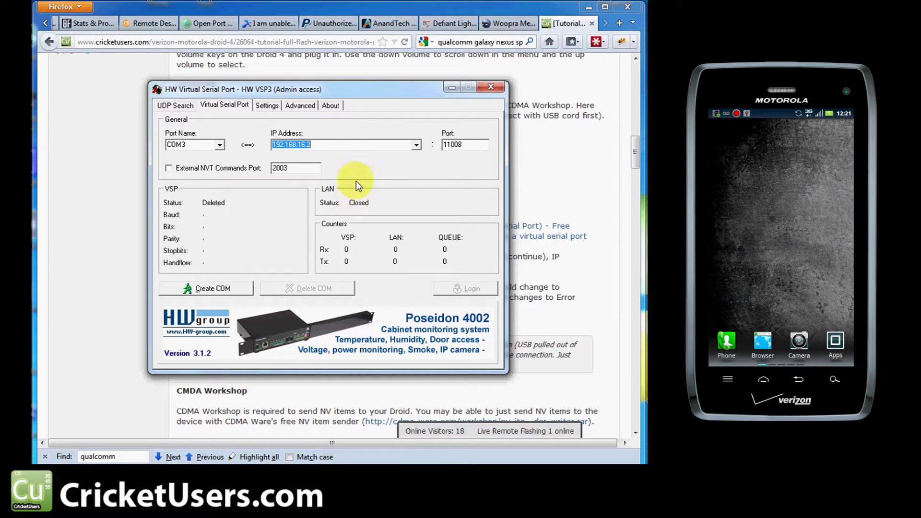
pyautogui.click(464, 148)
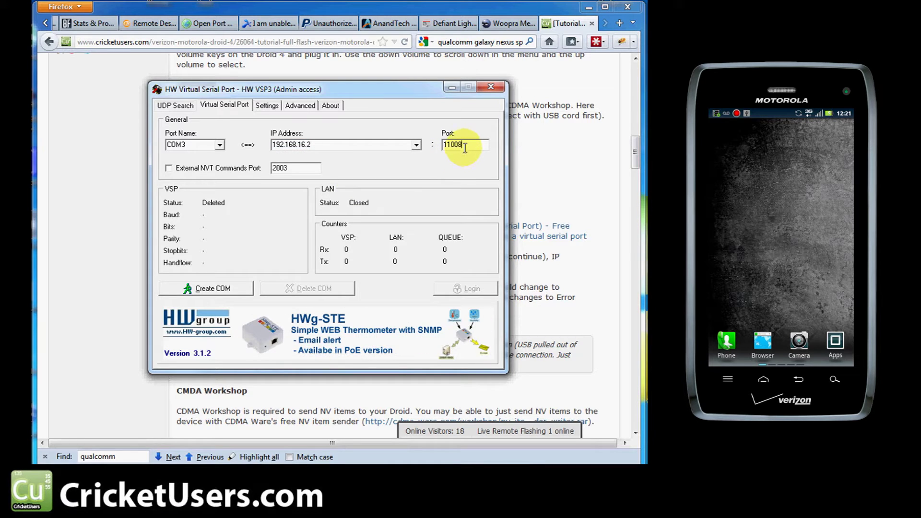
# Step: Leave NVT Enabled unchecked, save settings to the INI file, and create the COM3 virtual serial port
pyautogui.click(270, 107)
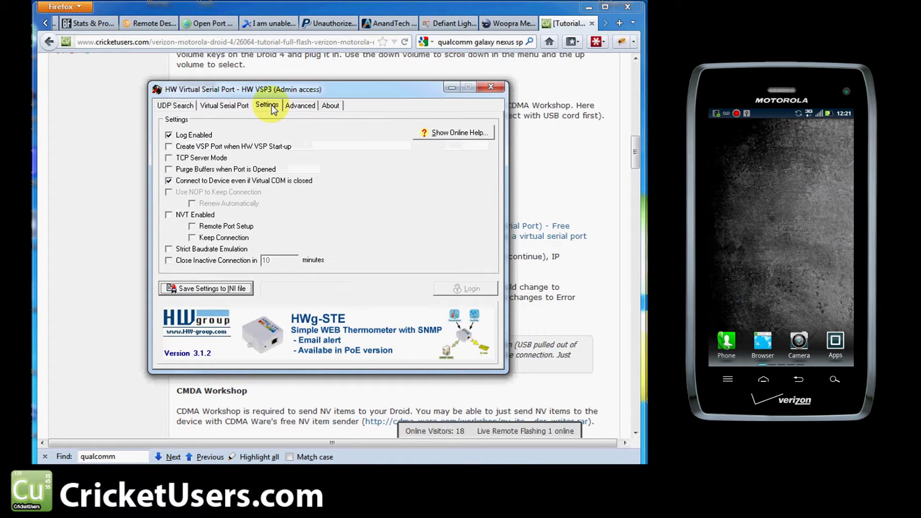
pyautogui.click(200, 217)
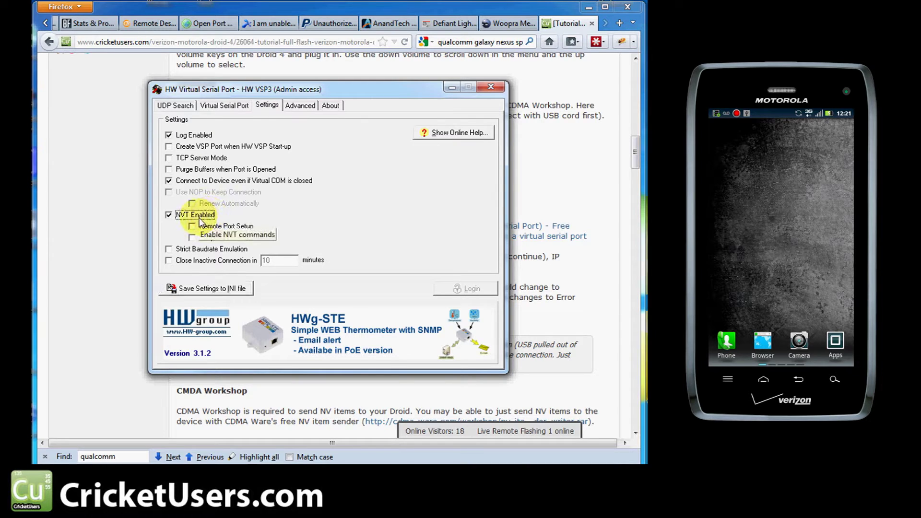
pyautogui.click(199, 218)
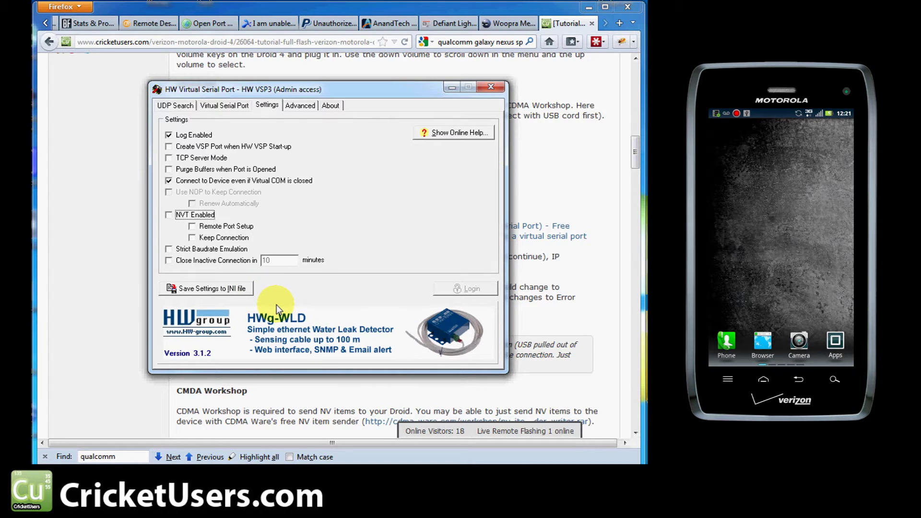
pyautogui.click(229, 292)
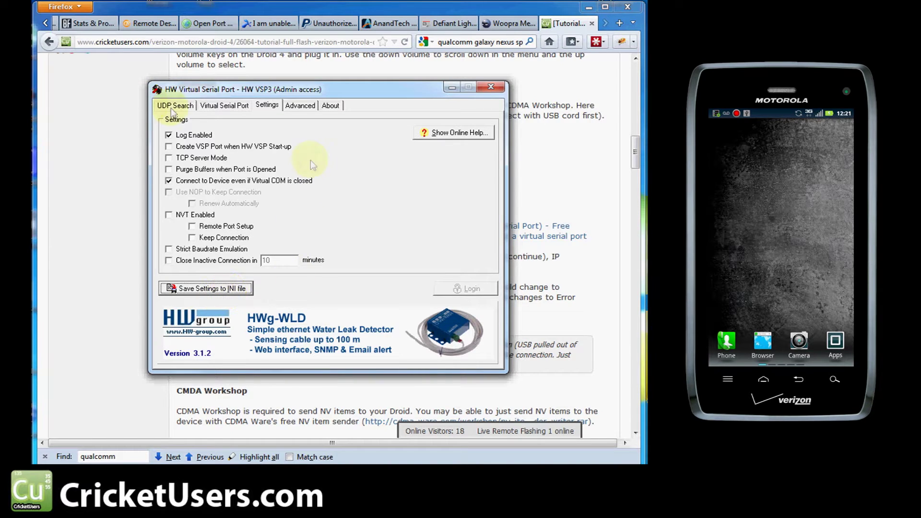
pyautogui.click(218, 110)
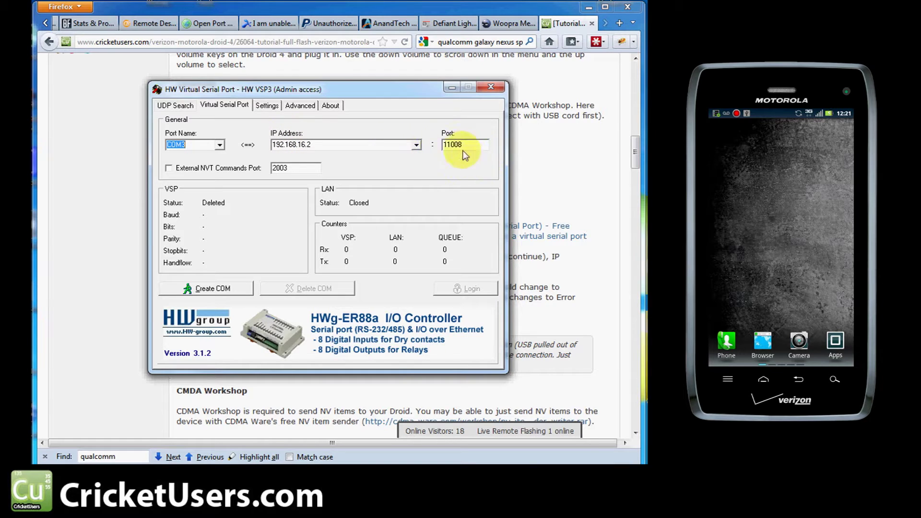
pyautogui.click(272, 110)
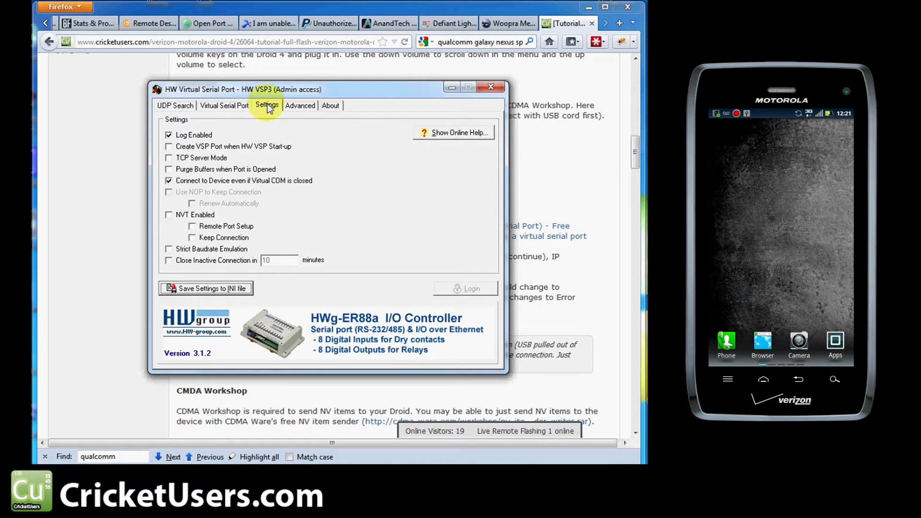
pyautogui.click(226, 110)
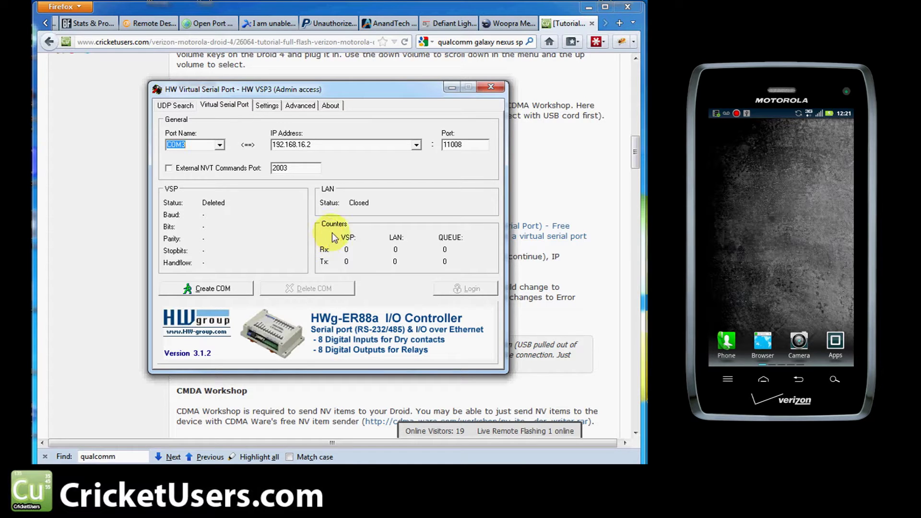
pyautogui.click(216, 287)
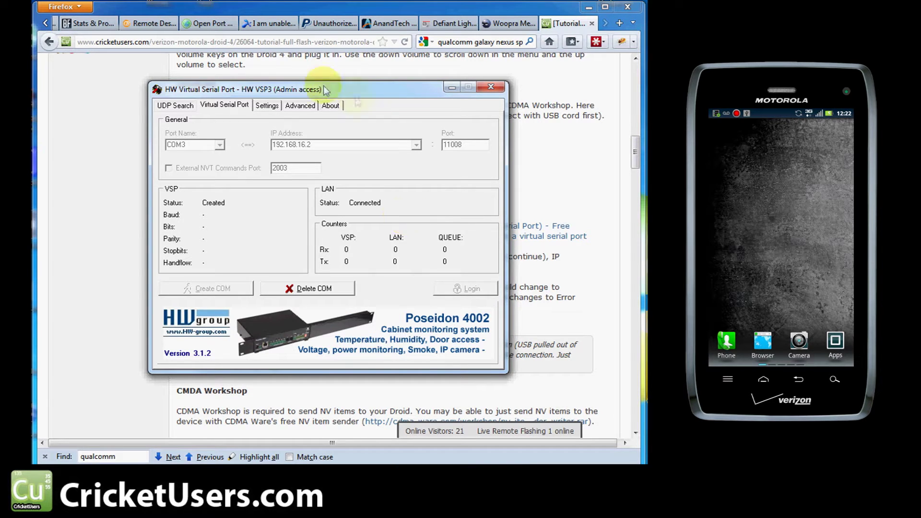
# Step: Minimize HW VSP, scroll to the CMDA Workshop section, and drag NV-items reader_writer over the page
pyautogui.click(450, 88)
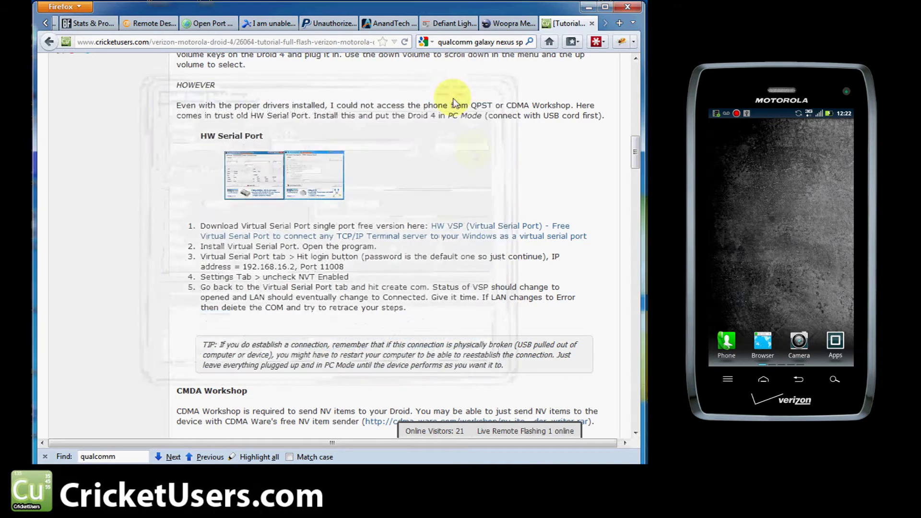
pyautogui.scroll(-15, 354, 384)
pyautogui.scroll(9, 354, 381)
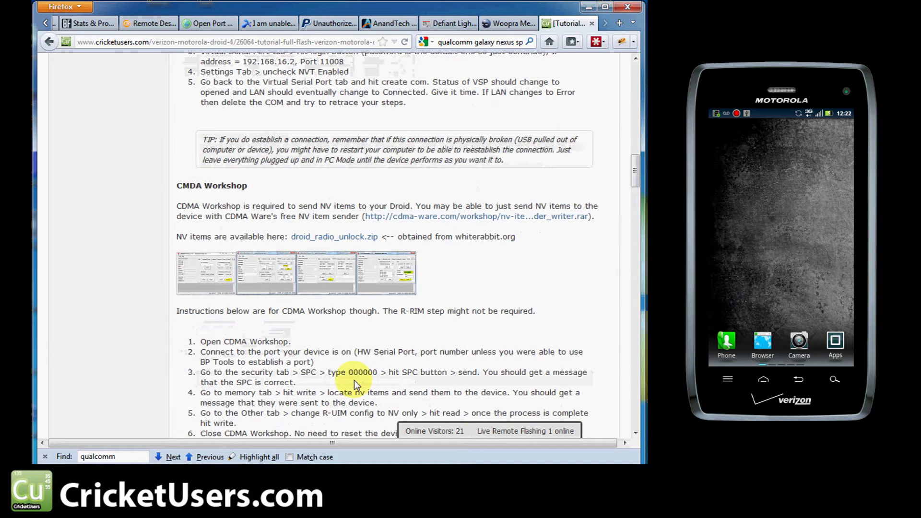
pyautogui.moveTo(631, 160); pyautogui.dragTo(636, 169)
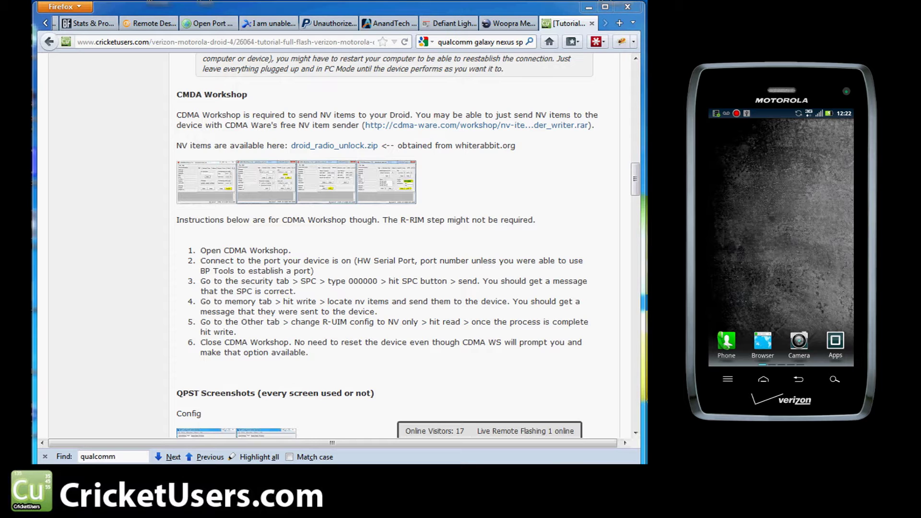
pyautogui.moveTo(642, 158); pyautogui.dragTo(350, 144)
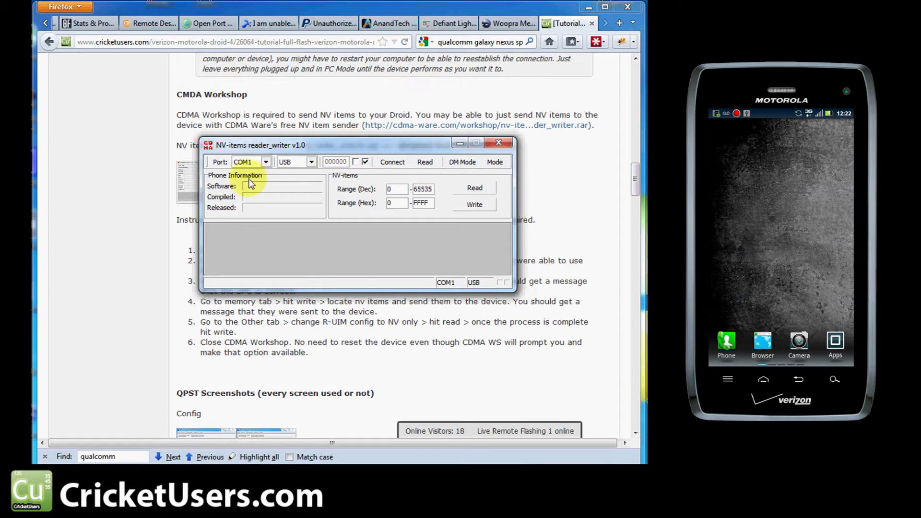
# Step: Connect NV-items reader_writer to COM3 over USB, sending SPC 000000 at first reading
pyautogui.click(265, 163)
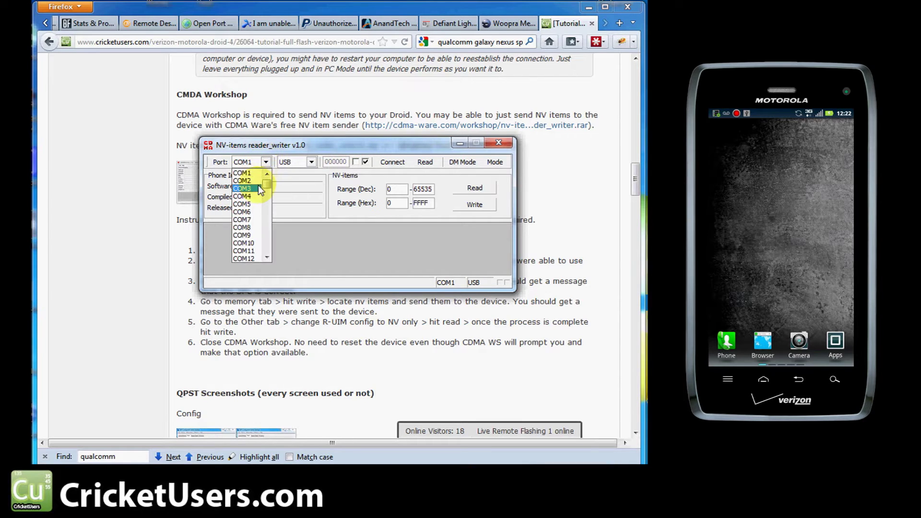
pyautogui.click(260, 189)
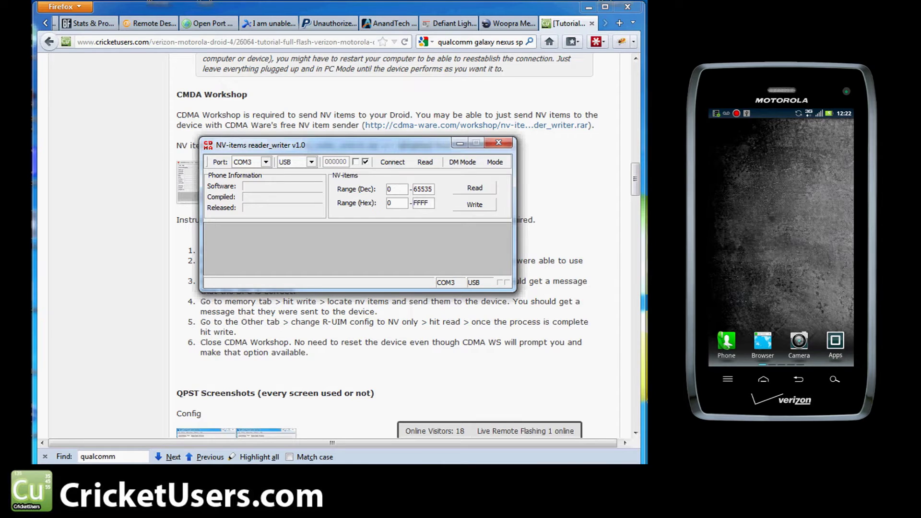
pyautogui.hotkey('alt', 'Tab')
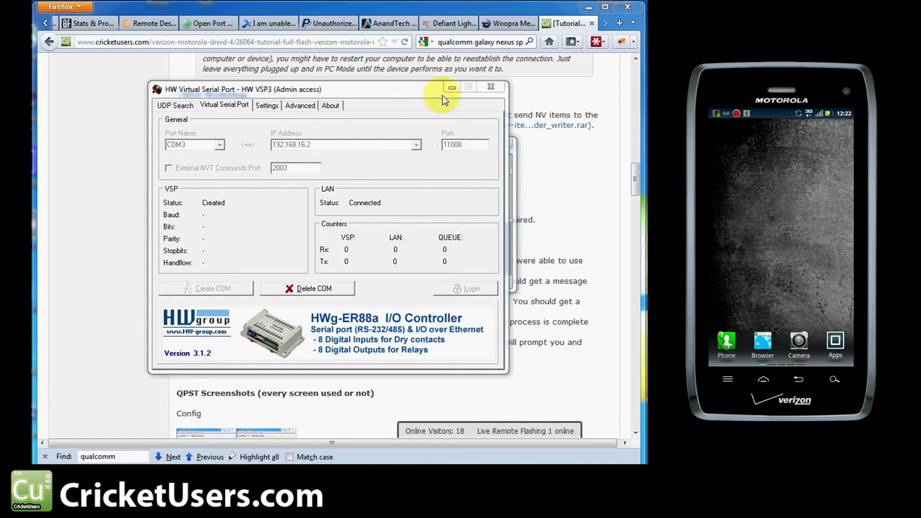
pyautogui.click(451, 87)
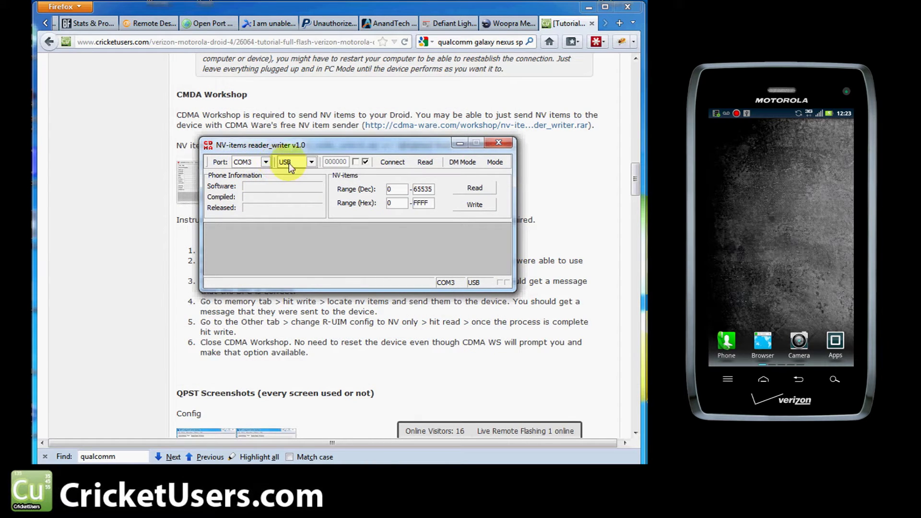
pyautogui.click(312, 162)
pyautogui.click(316, 162)
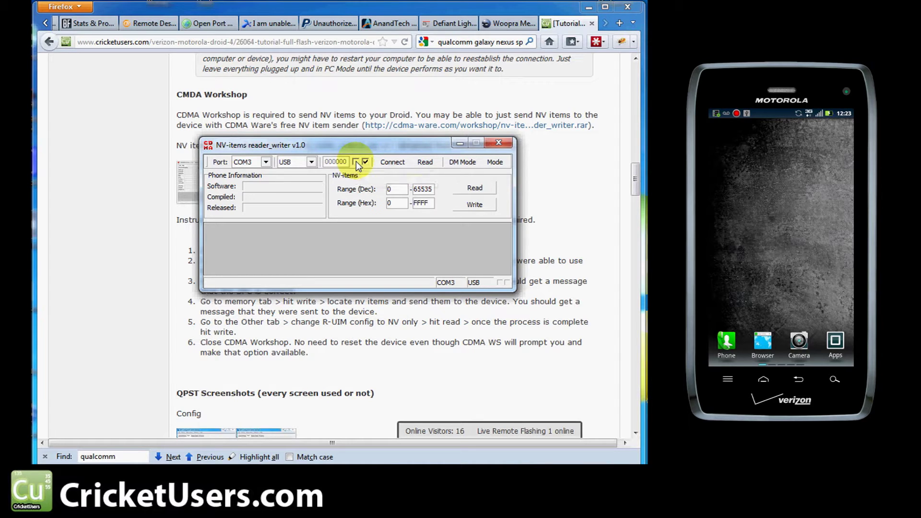
pyautogui.click(356, 162)
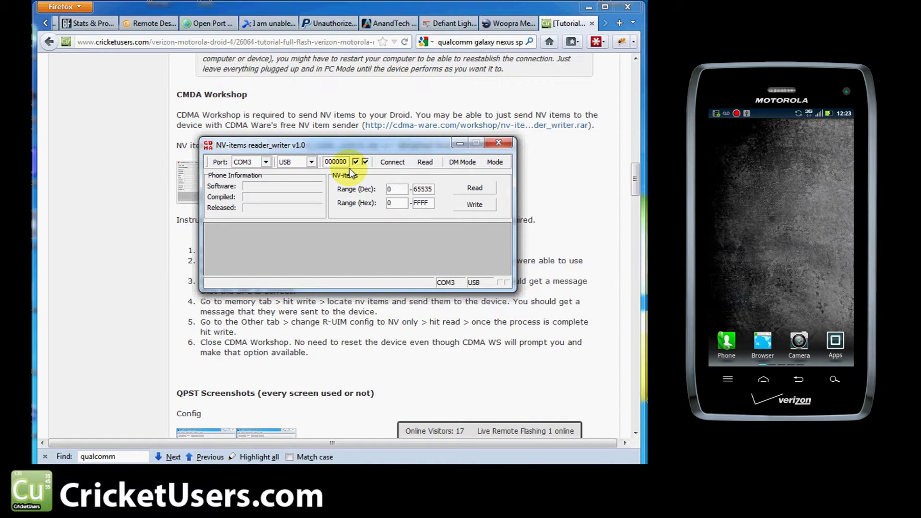
pyautogui.doubleClick(337, 163)
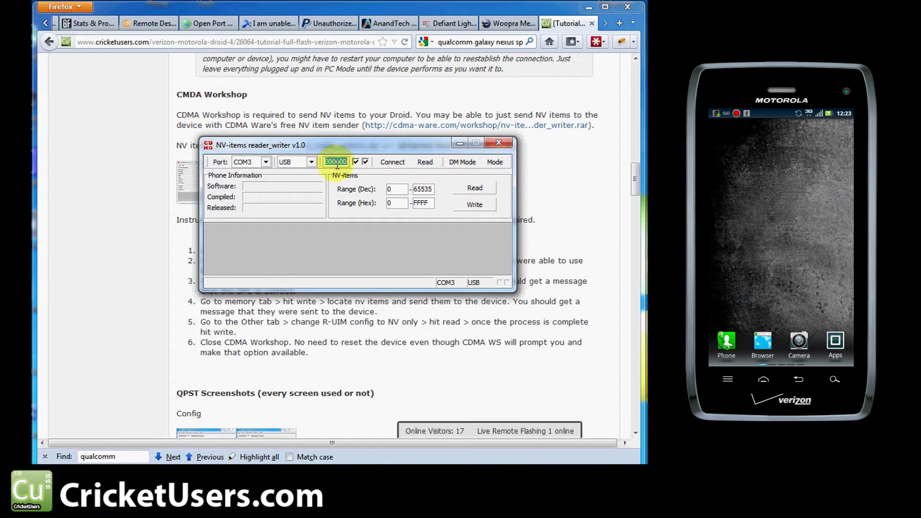
pyautogui.click(382, 162)
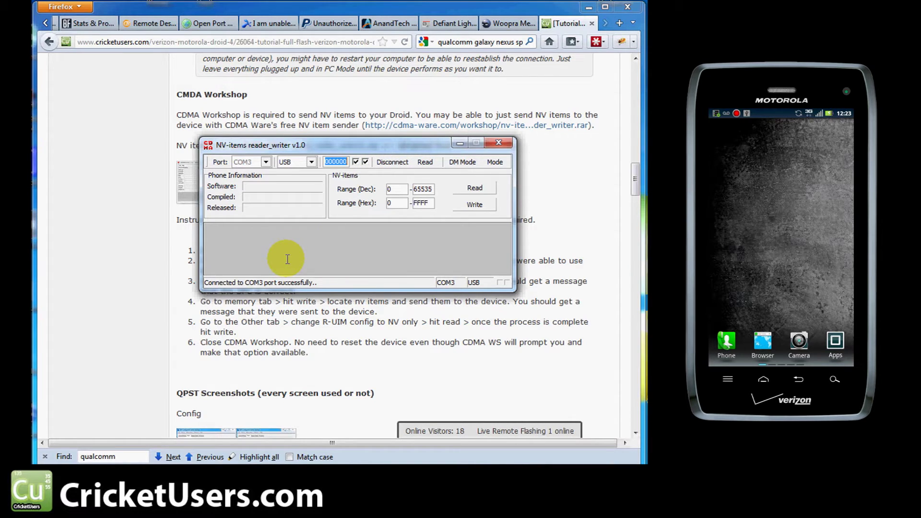
# Step: Read the phone to unlock it with the SPC, review the CDMA Workshop steps, and start writing NV items
pyautogui.click(437, 161)
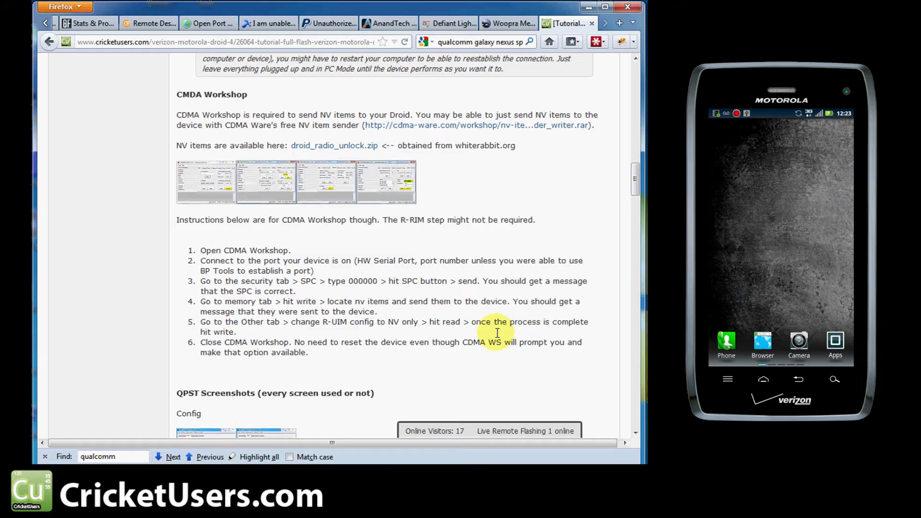
pyautogui.scroll(-4, 497, 333)
pyautogui.scroll(4, 497, 333)
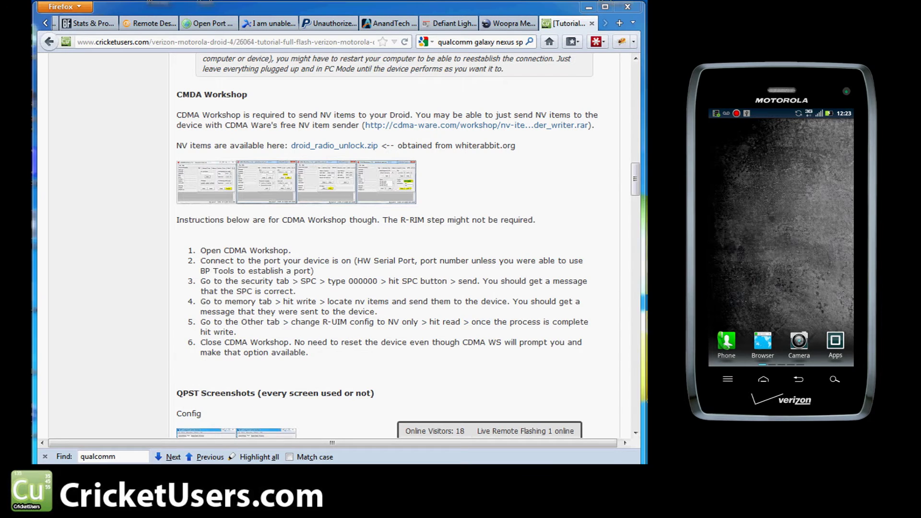
pyautogui.moveTo(645, 225); pyautogui.dragTo(336, 218)
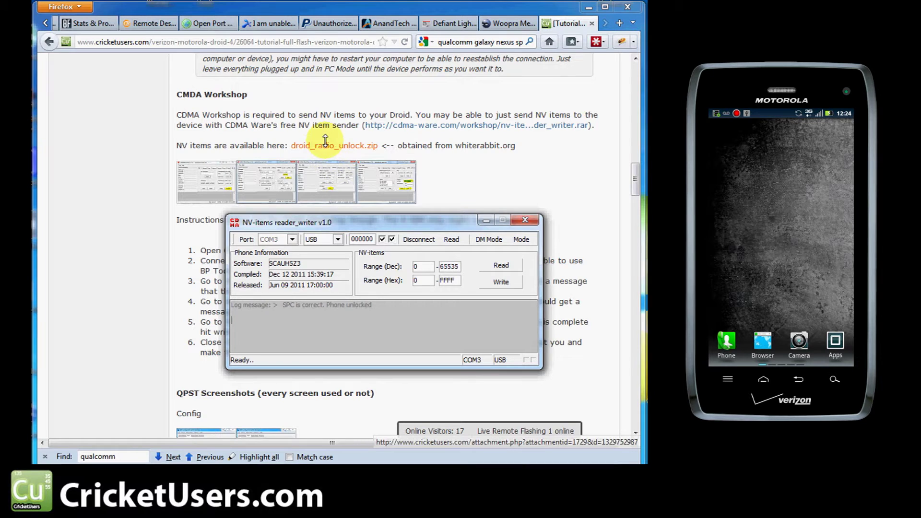
pyautogui.click(501, 282)
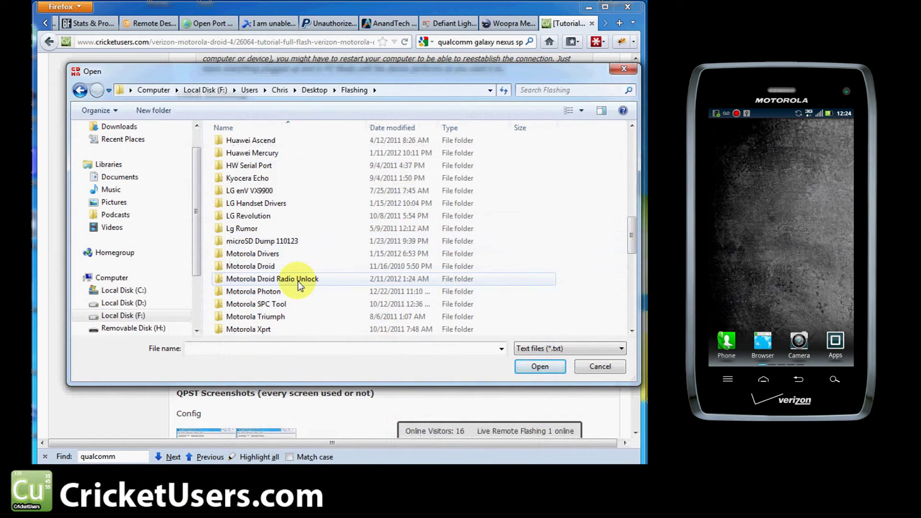
# Step: Write droid_radio_unlock_cdmaws_35.txt from droid_radio_unlock to the phone, then close the tool without resetting
pyautogui.doubleClick(300, 282)
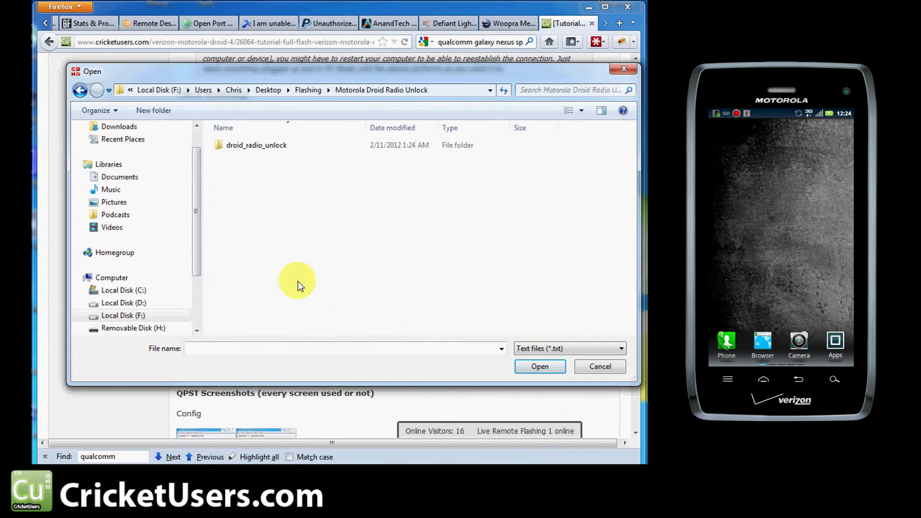
pyautogui.doubleClick(258, 146)
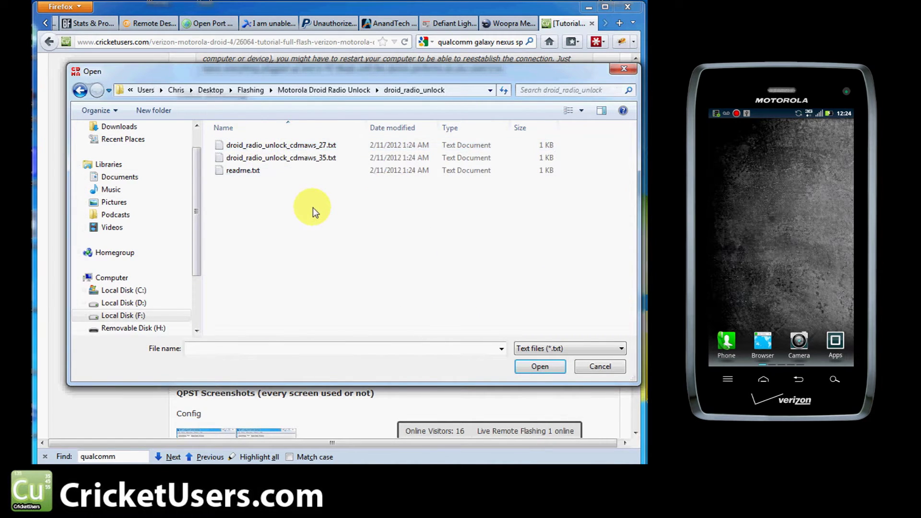
pyautogui.click(329, 159)
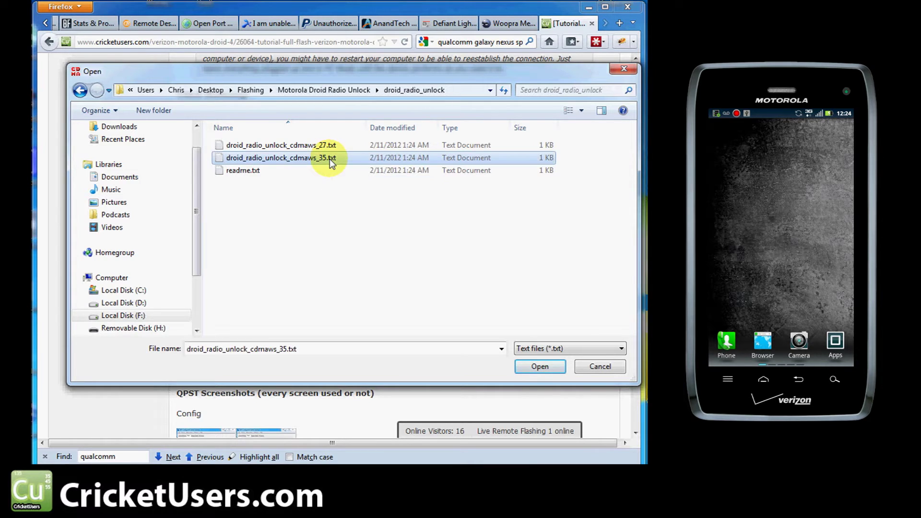
pyautogui.doubleClick(330, 159)
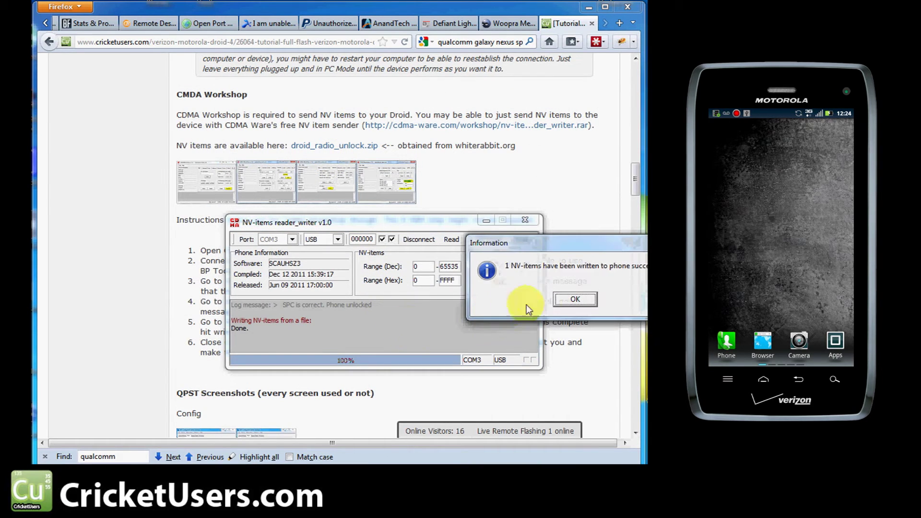
pyautogui.click(582, 300)
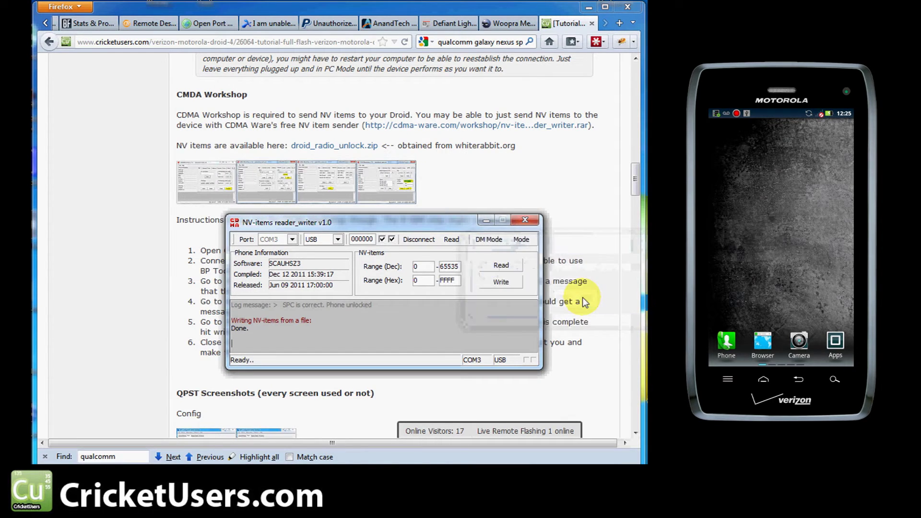
pyautogui.click(525, 225)
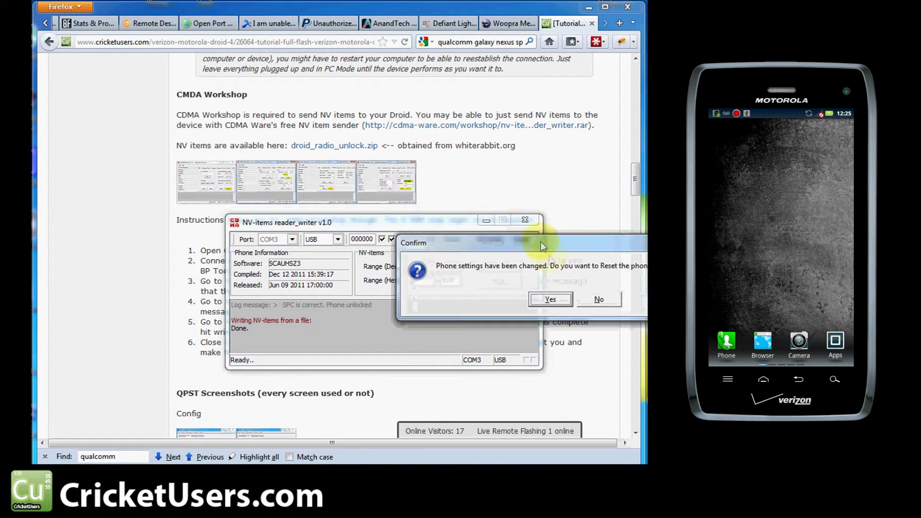
pyautogui.click(600, 300)
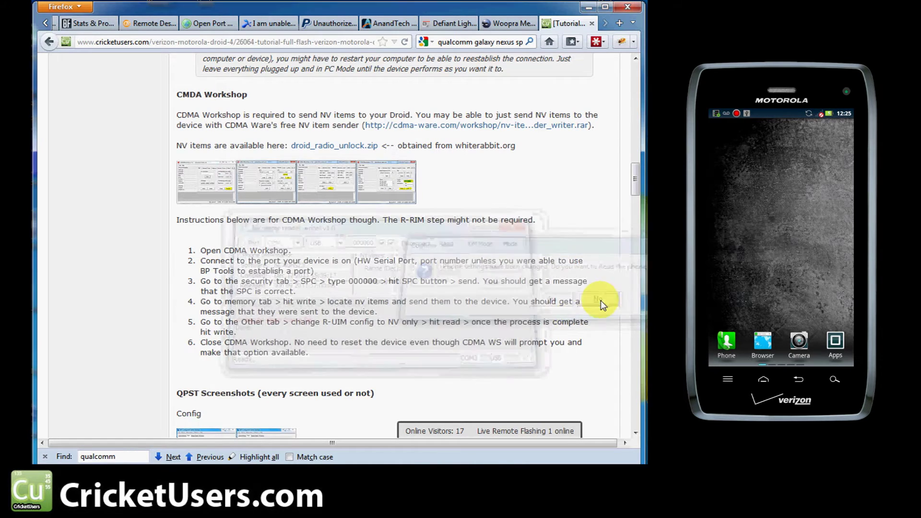
# Step: Scroll to QPST Screenshots and launch QPST Configuration from the Start menu's QPST folder
pyautogui.scroll(-5, 567, 326)
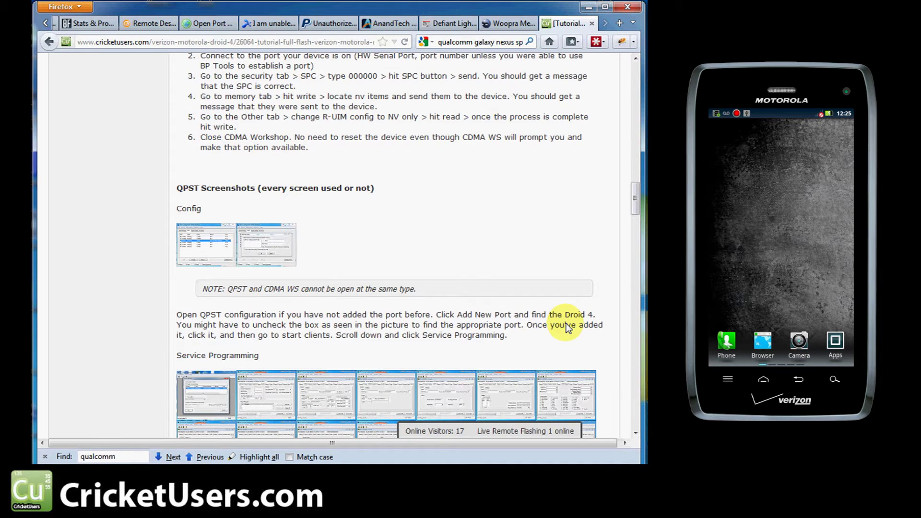
pyautogui.scroll(4, 568, 327)
pyautogui.scroll(-4, 568, 328)
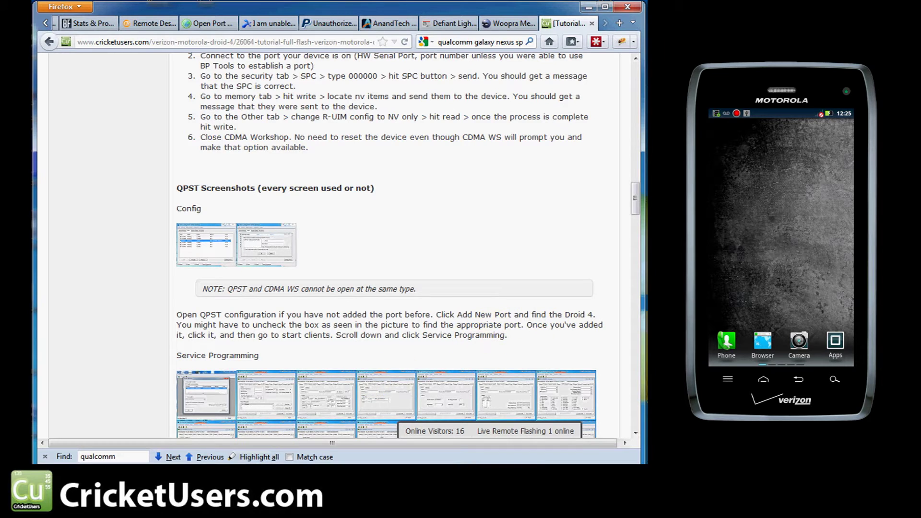
pyautogui.press('super')
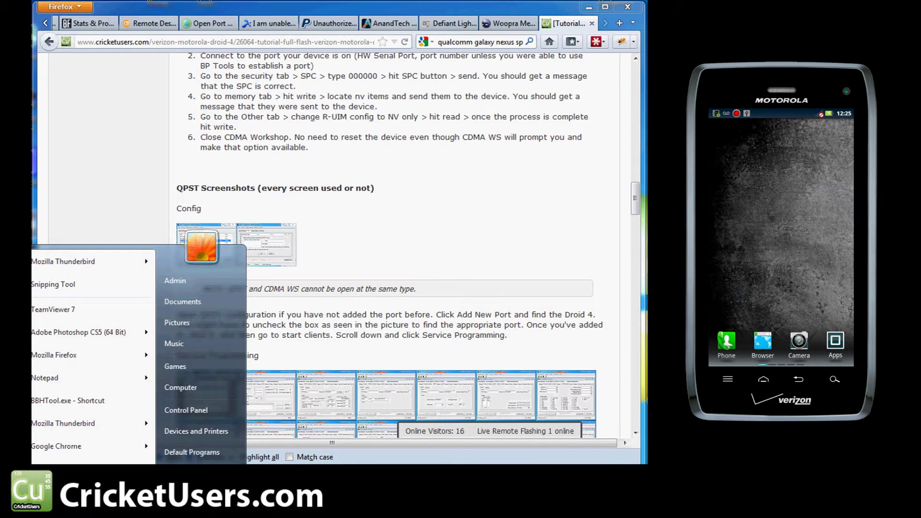
pyautogui.click(73, 460)
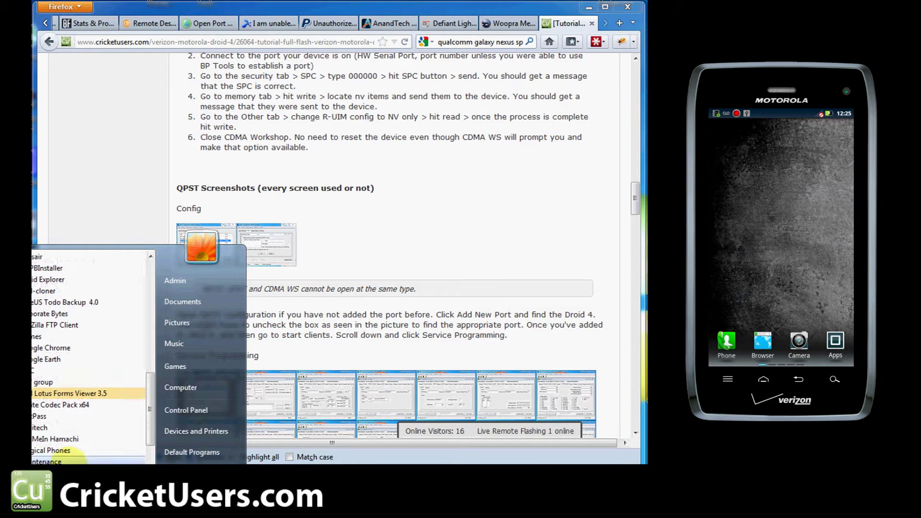
pyautogui.scroll(-6, 79, 431)
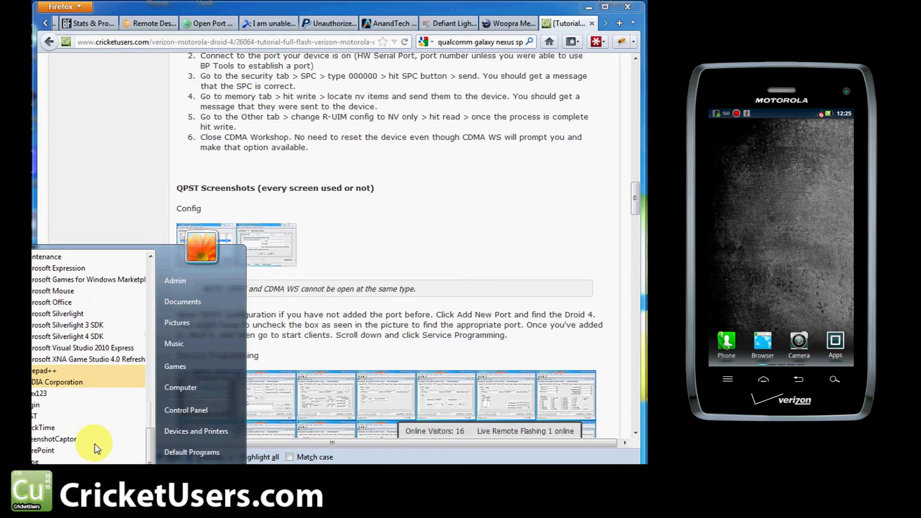
pyautogui.click(77, 416)
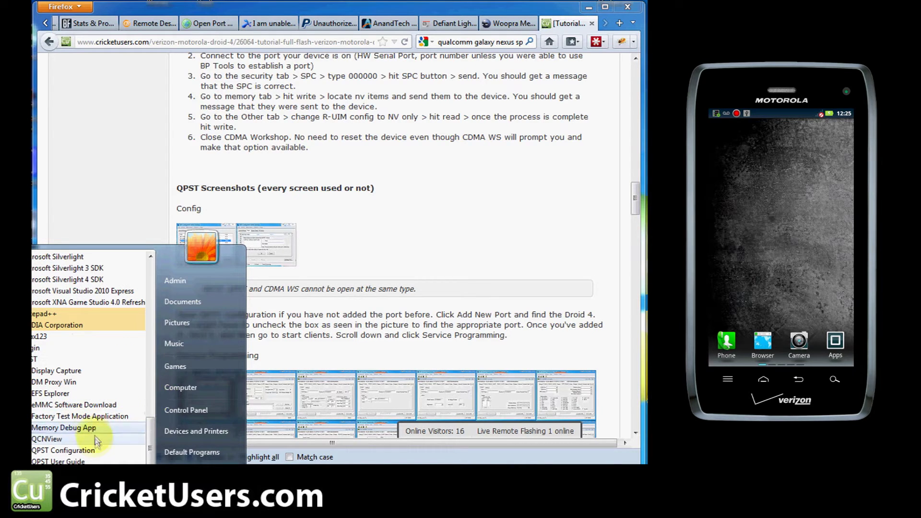
pyautogui.click(91, 450)
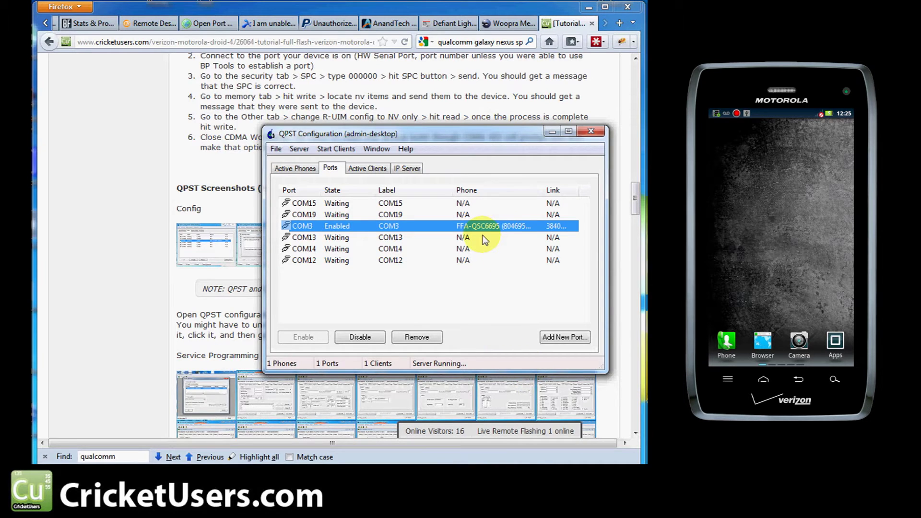
# Step: Check Add New Port without adding one, then select COM3 and open the Start Clients menu
pyautogui.moveTo(544, 190); pyautogui.dragTo(524, 190)
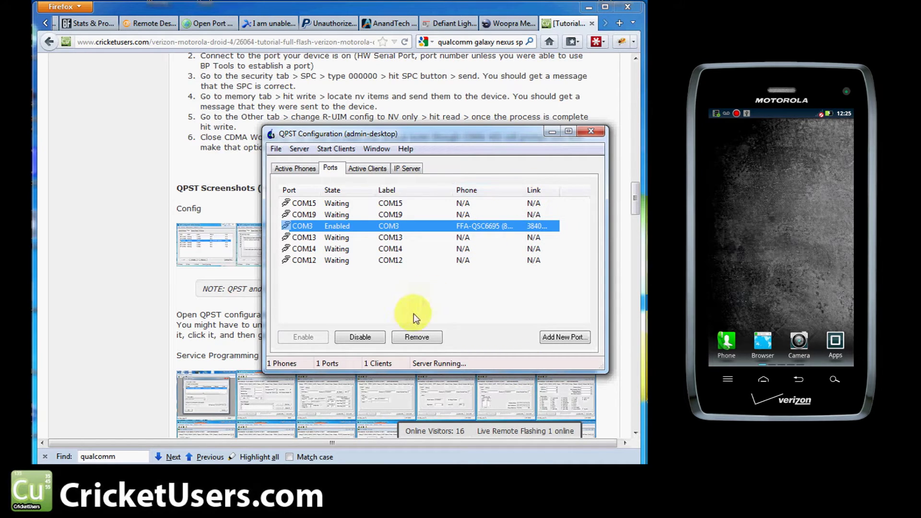
pyautogui.click(565, 337)
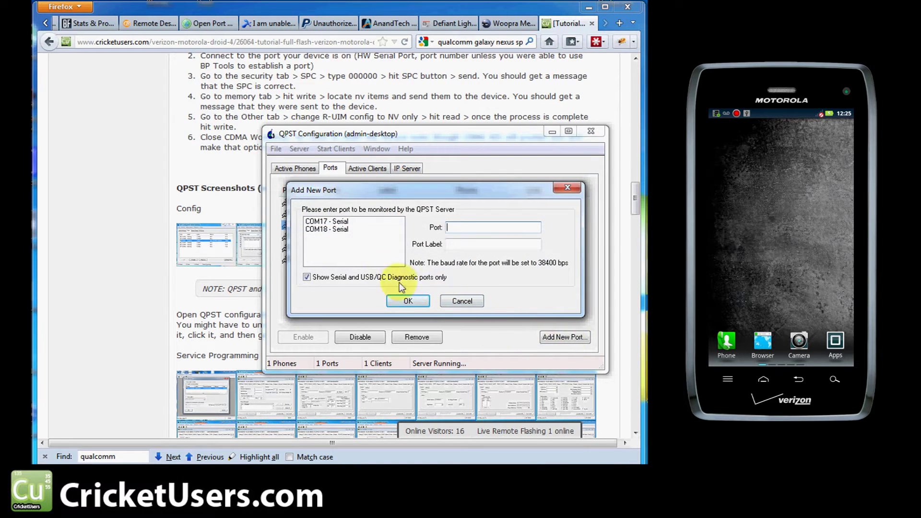
pyautogui.click(356, 278)
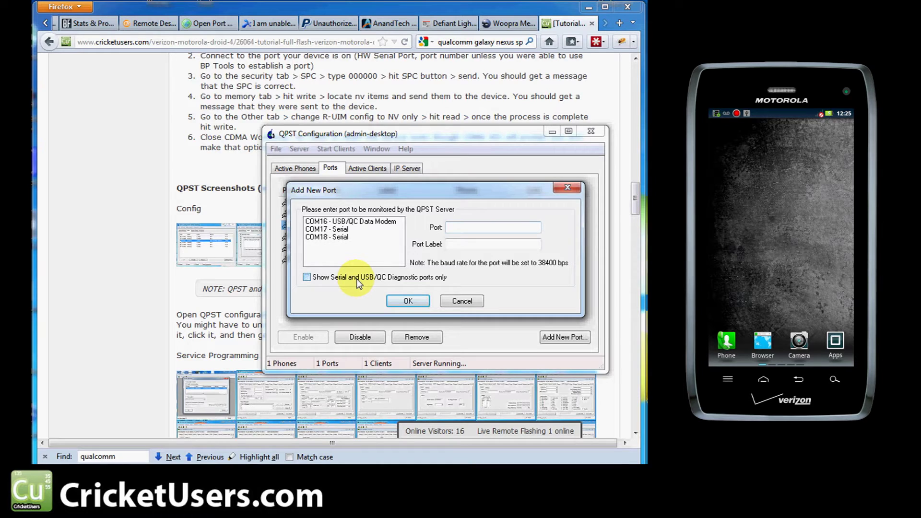
pyautogui.click(355, 278)
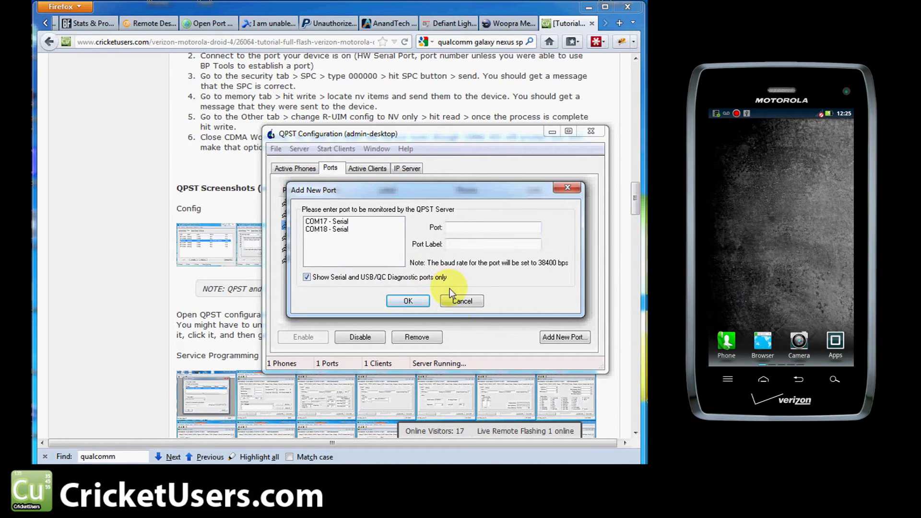
pyautogui.click(462, 302)
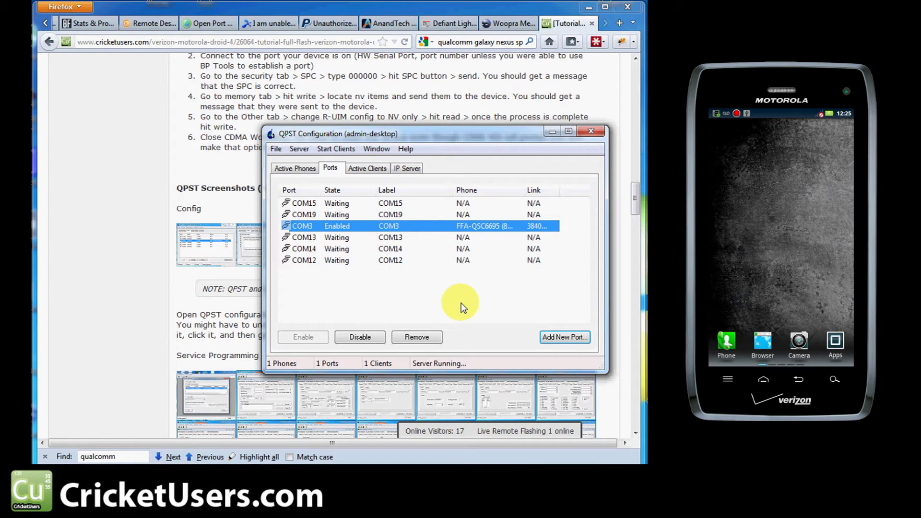
pyautogui.click(374, 229)
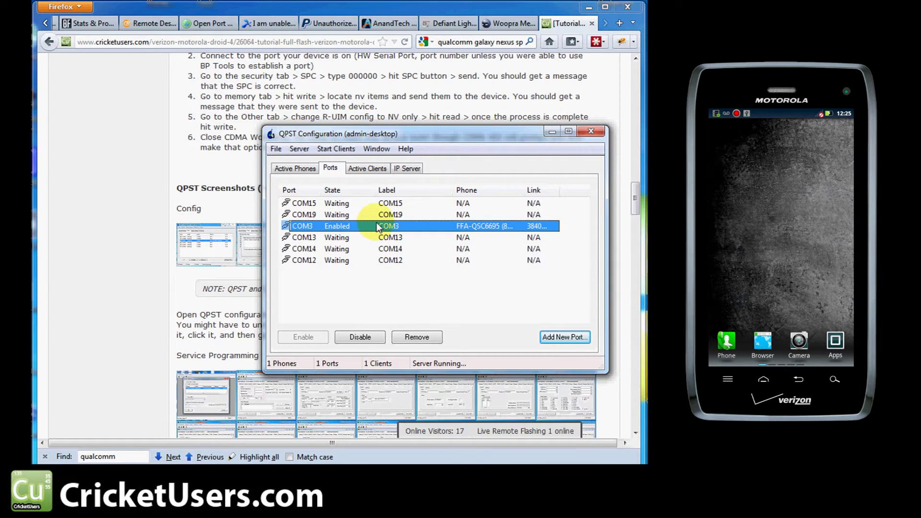
pyautogui.click(338, 150)
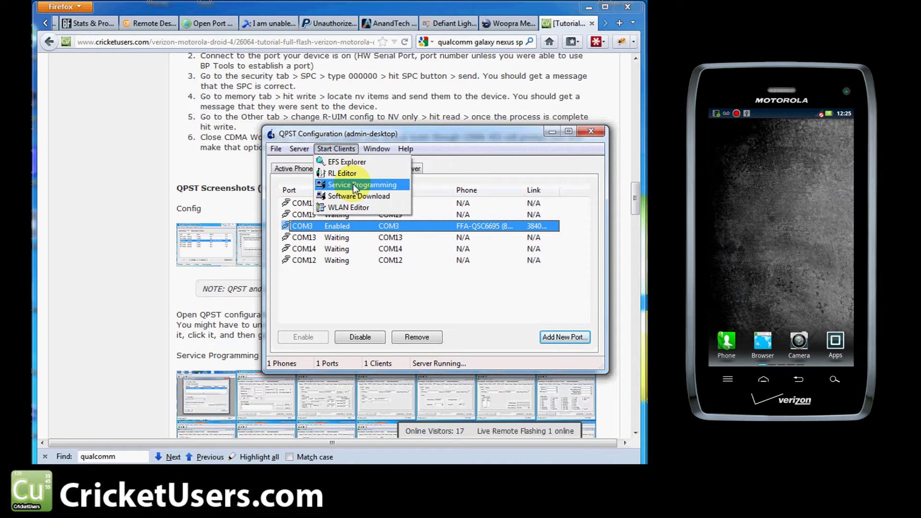
pyautogui.click(353, 184)
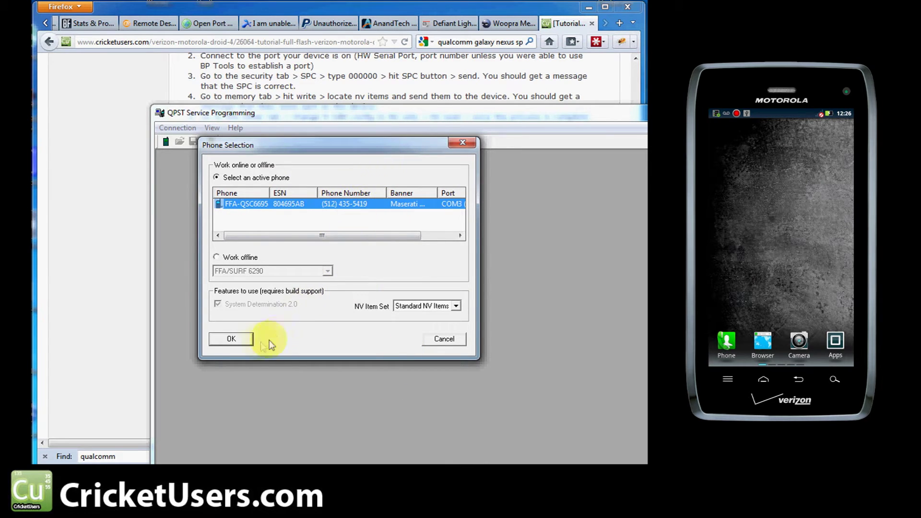
pyautogui.click(240, 343)
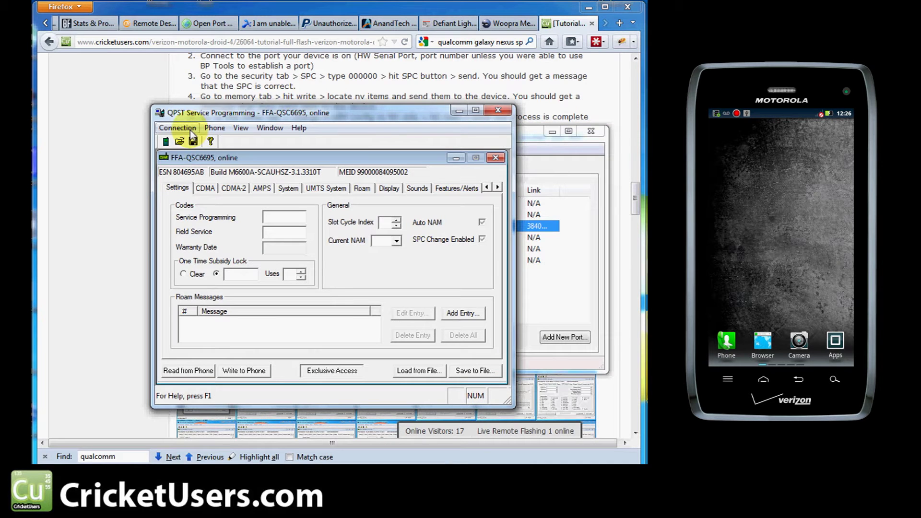
pyautogui.click(178, 127)
pyautogui.click(177, 117)
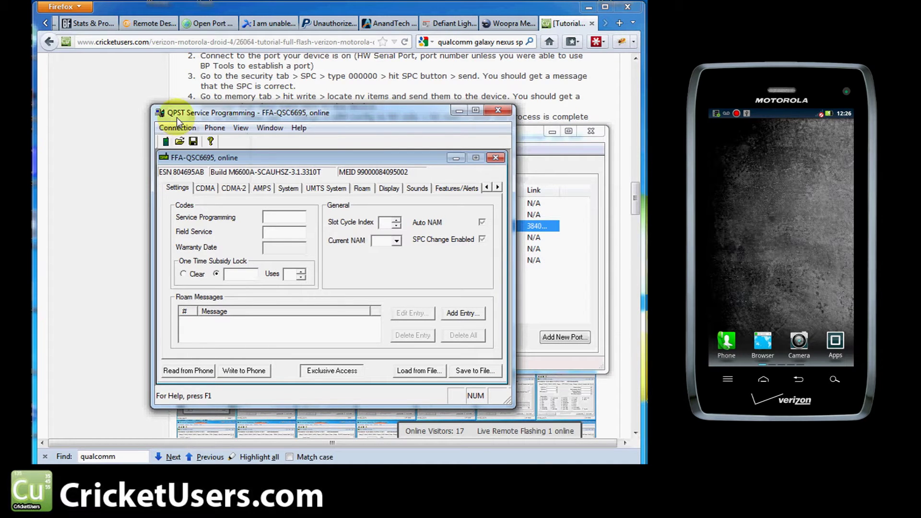
pyautogui.click(178, 365)
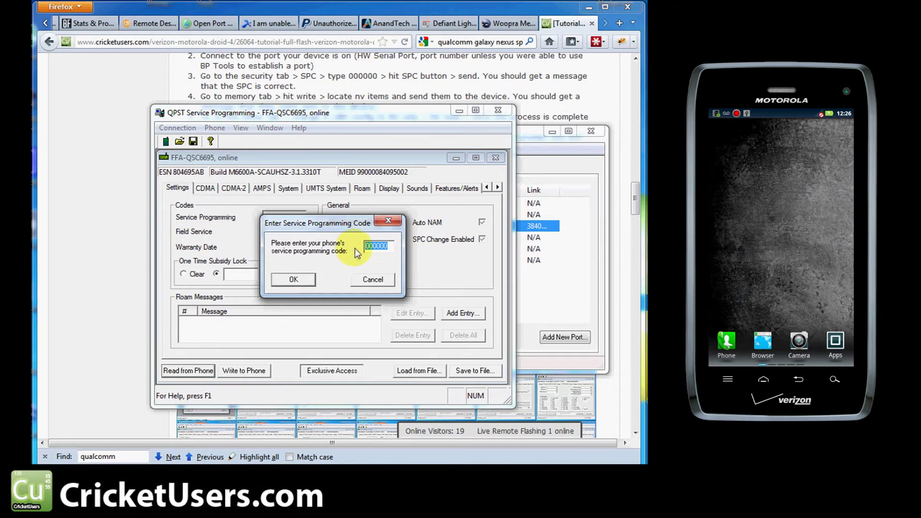
pyautogui.click(307, 283)
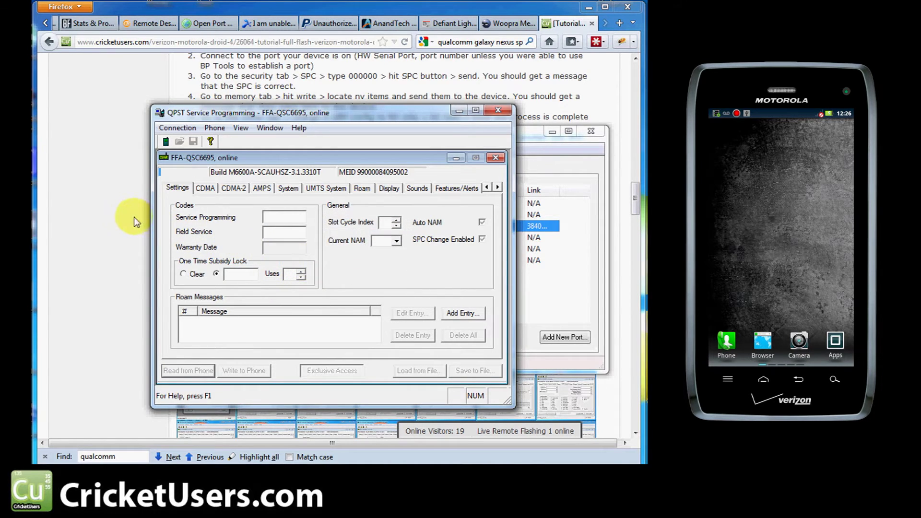
pyautogui.click(123, 211)
pyautogui.scroll(5, 213, 322)
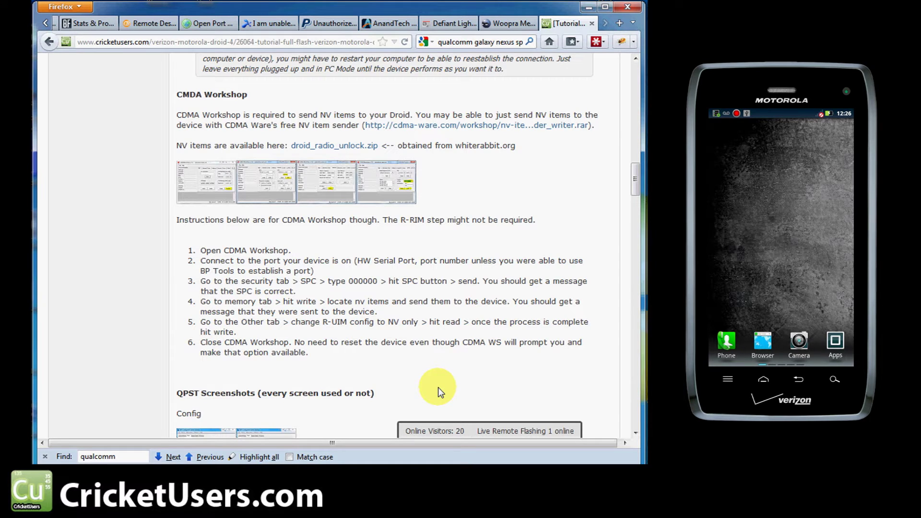
pyautogui.moveTo(342, 359); pyautogui.dragTo(176, 222)
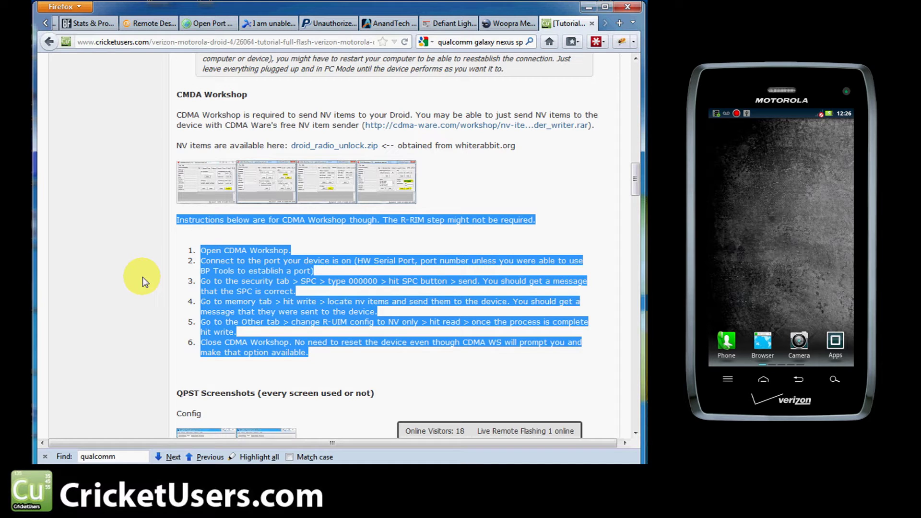
pyautogui.click(368, 346)
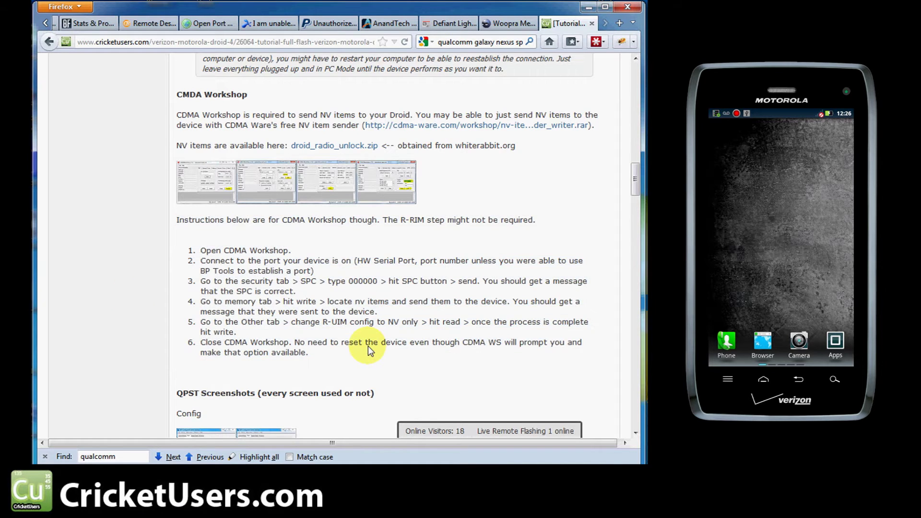
pyautogui.scroll(5, 369, 346)
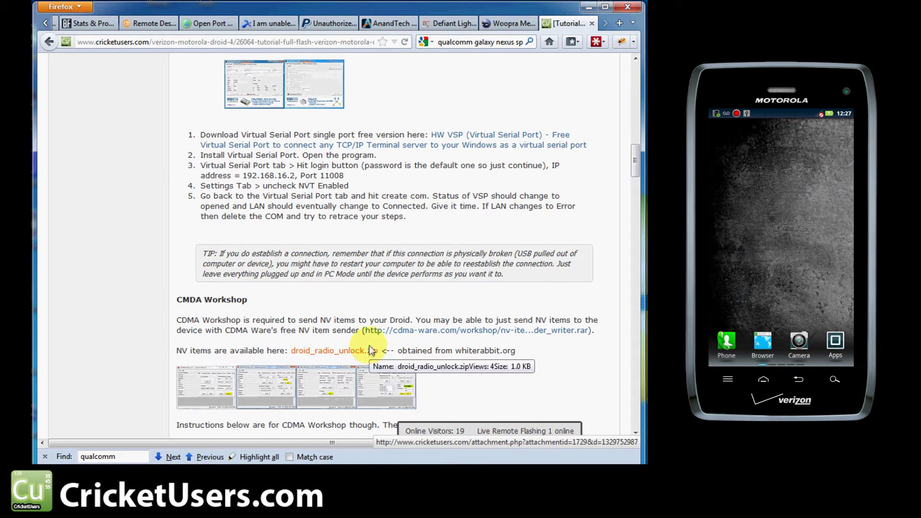
pyautogui.scroll(5, 466, 169)
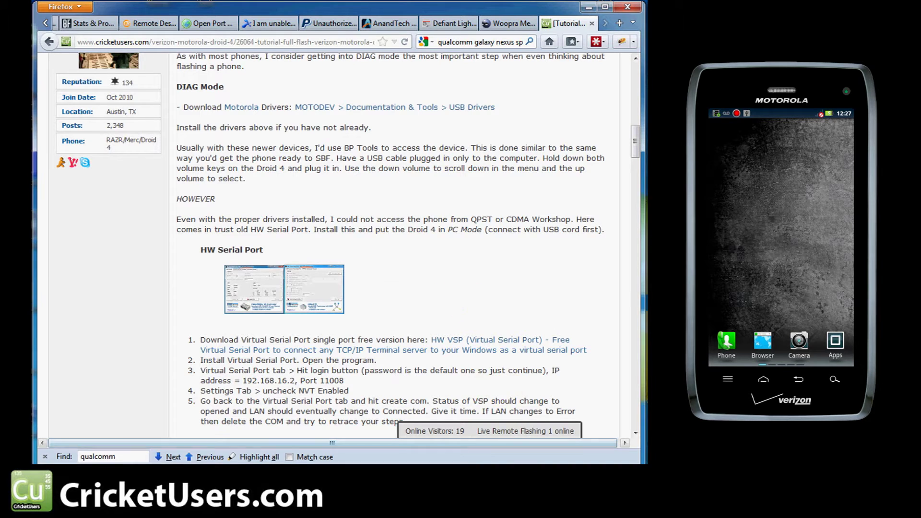
pyautogui.hotkey('alt', 'Tab')
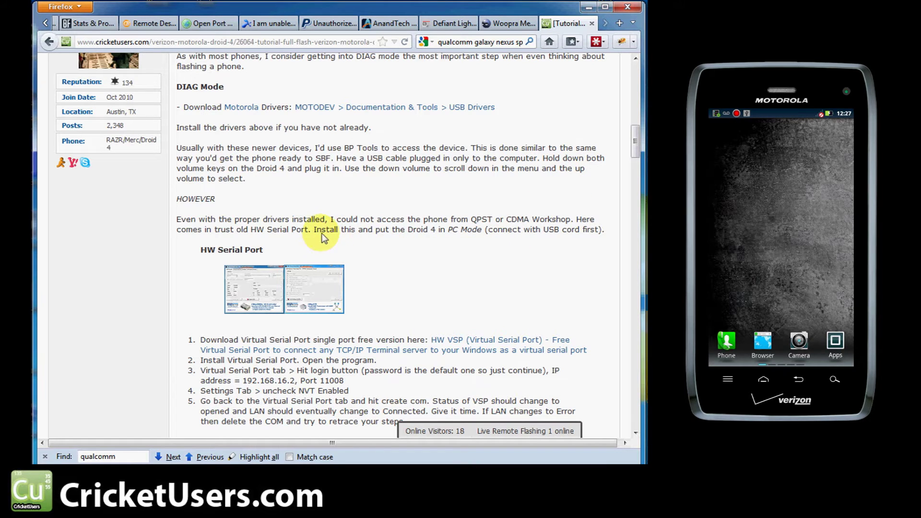
pyautogui.moveTo(321, 232); pyautogui.dragTo(480, 230)
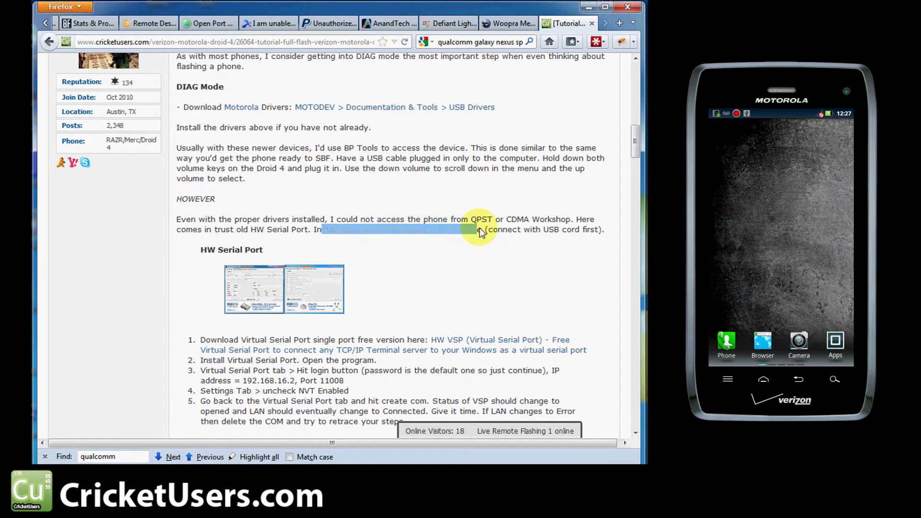
pyautogui.click(480, 229)
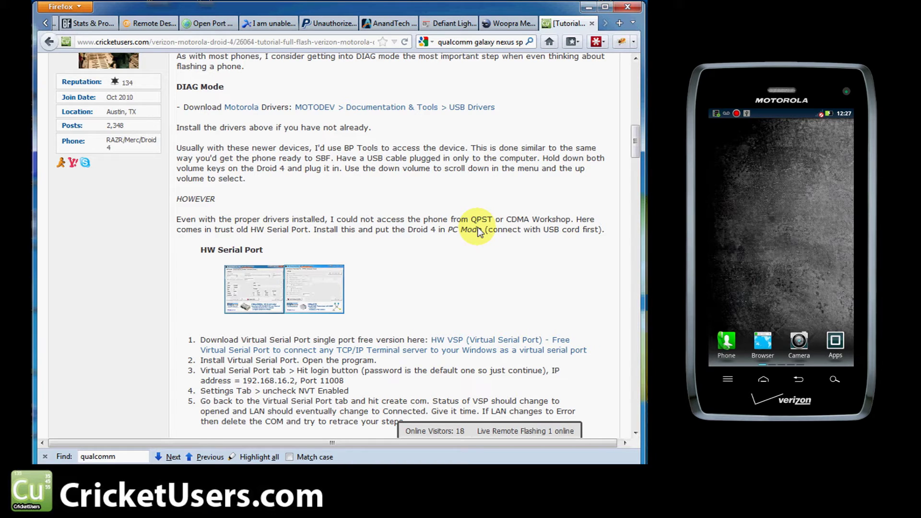
pyautogui.scroll(-15, 464, 245)
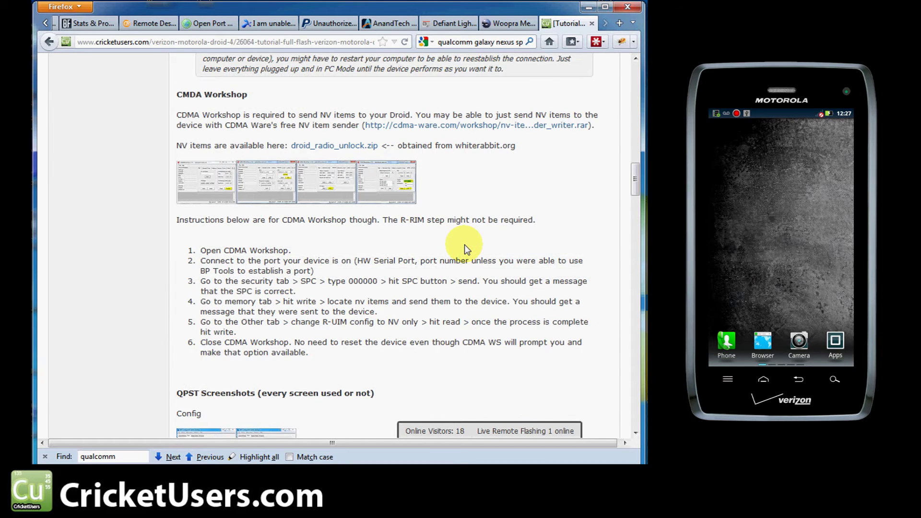
pyautogui.scroll(-15, 465, 245)
pyautogui.scroll(8, 464, 245)
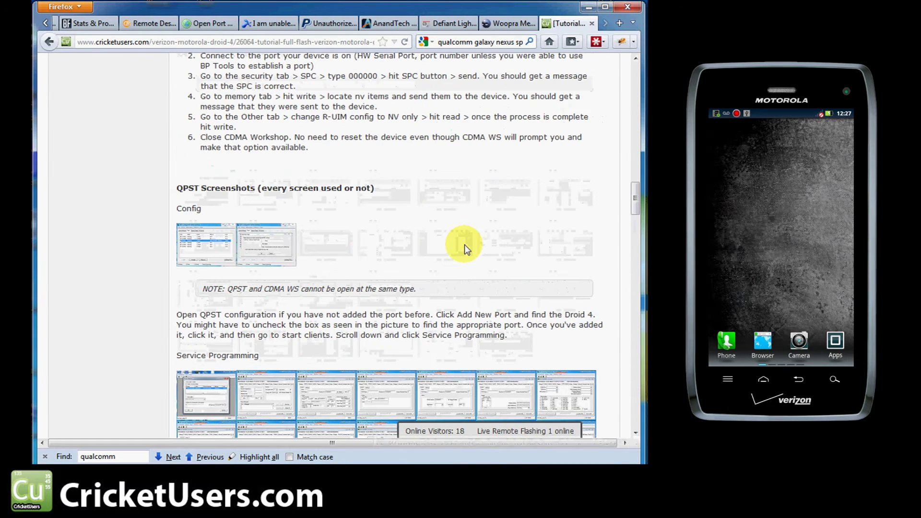
# Step: Scroll the tutorial down to the Service Programming screenshots
pyautogui.scroll(-5, 637, 195)
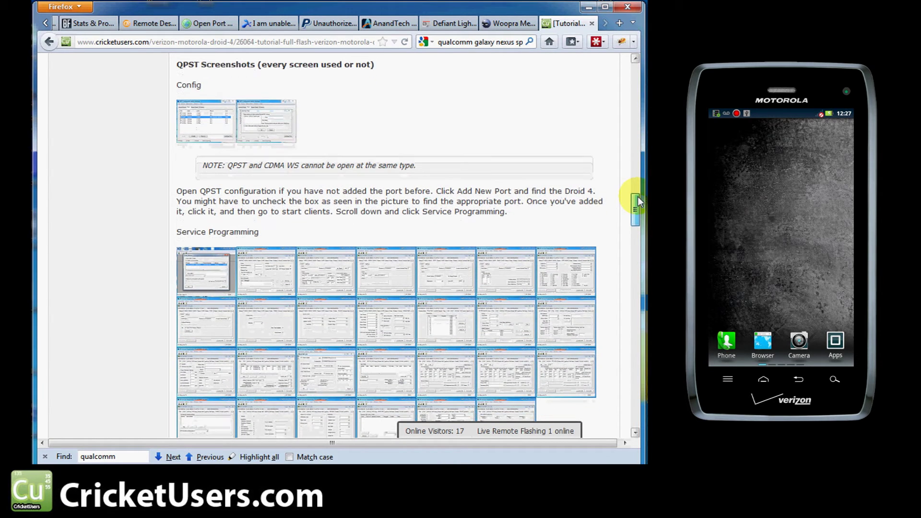
pyautogui.moveTo(638, 196); pyautogui.dragTo(640, 221)
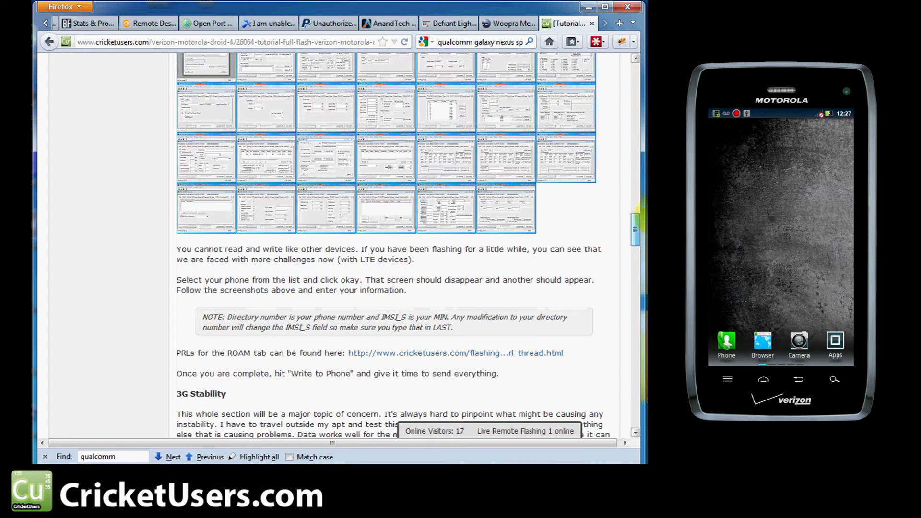
pyautogui.moveTo(640, 221); pyautogui.dragTo(641, 207)
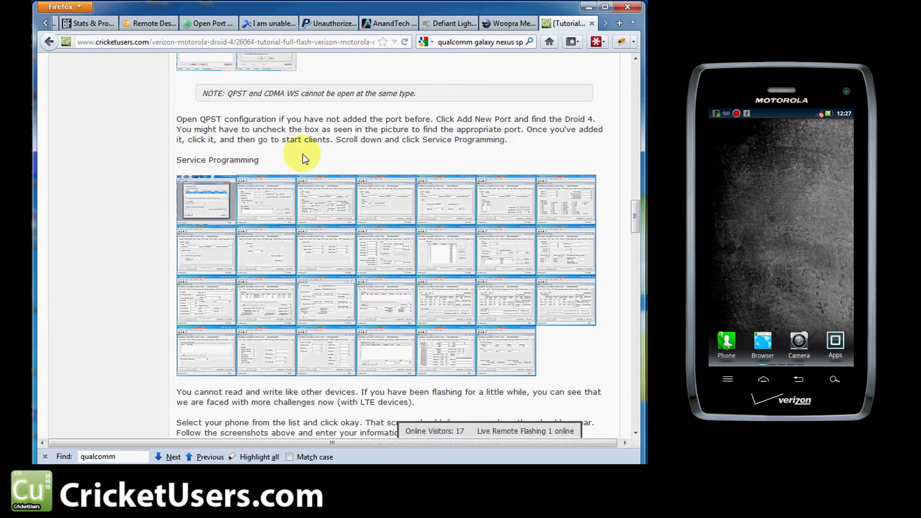
# Step: View the CDMA settings screenshot full size, close it, and return to QPST Service Programming
pyautogui.click(335, 196)
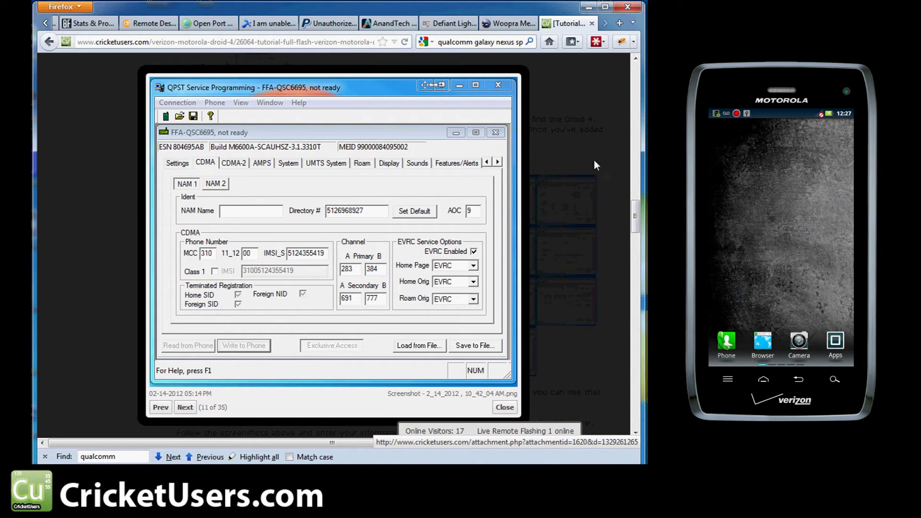
pyautogui.moveTo(636, 211); pyautogui.dragTo(636, 224)
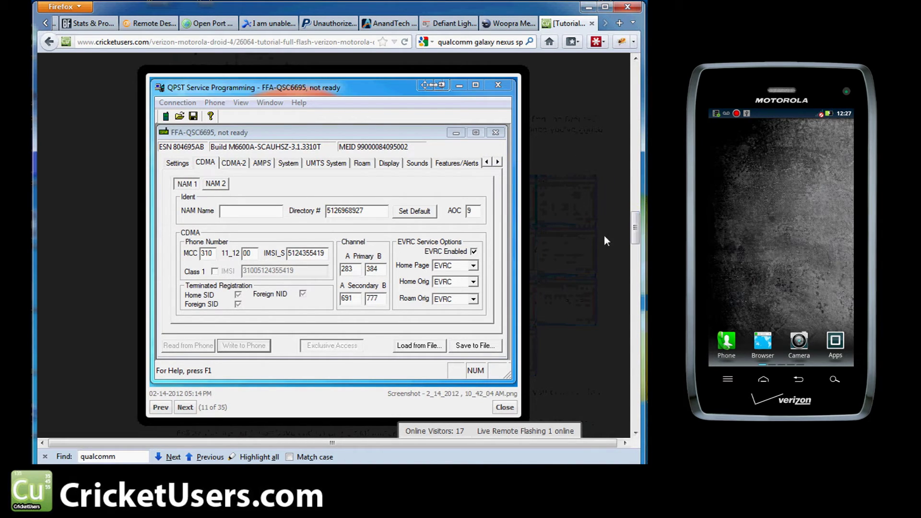
pyautogui.click(494, 84)
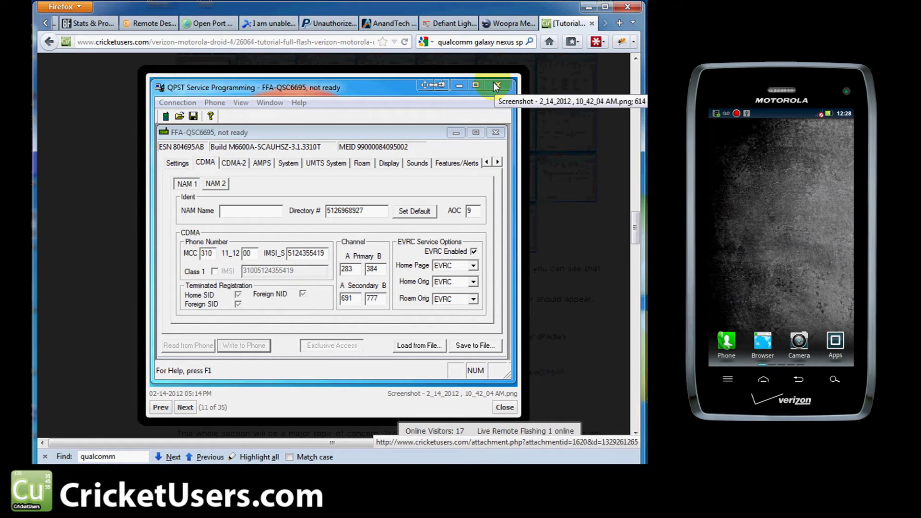
pyautogui.click(506, 407)
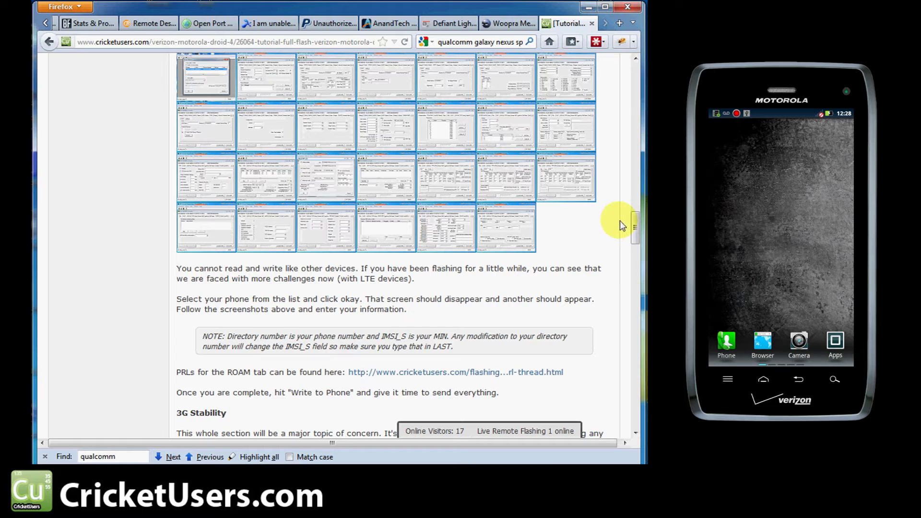
pyautogui.moveTo(638, 223)
pyautogui.mouseDown()
pyautogui.moveTo(631, 233)
pyautogui.moveTo(636, 218)
pyautogui.mouseUp()
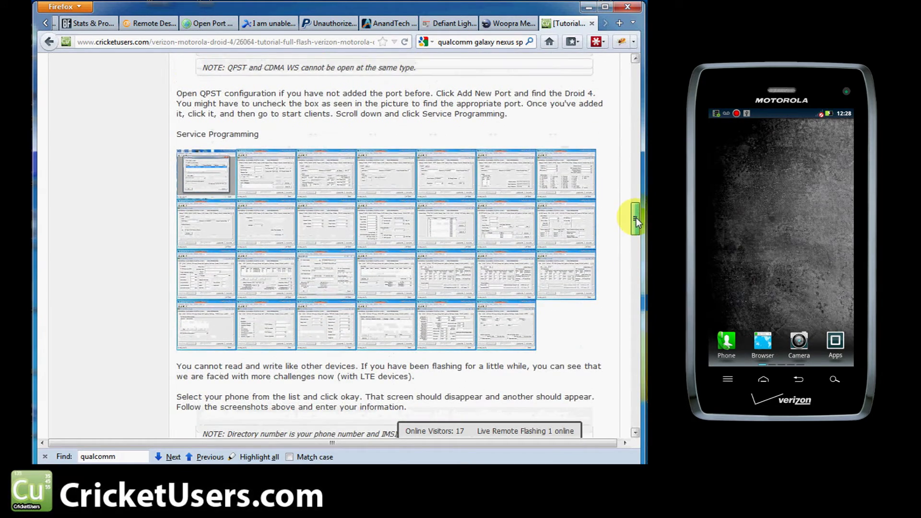
pyautogui.hotkey('alt', 'Tab')
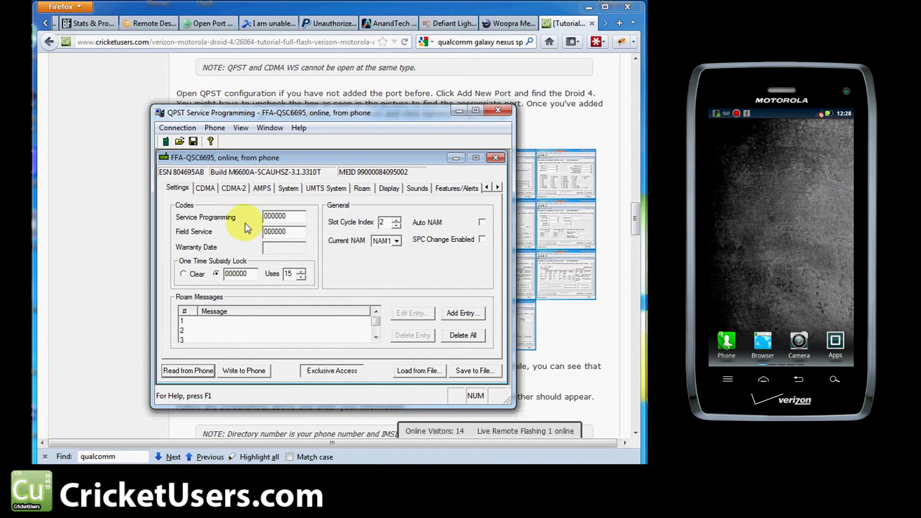
# Step: Show the NAM 1 CDMA settings and select the Directory # value for editing
pyautogui.click(211, 188)
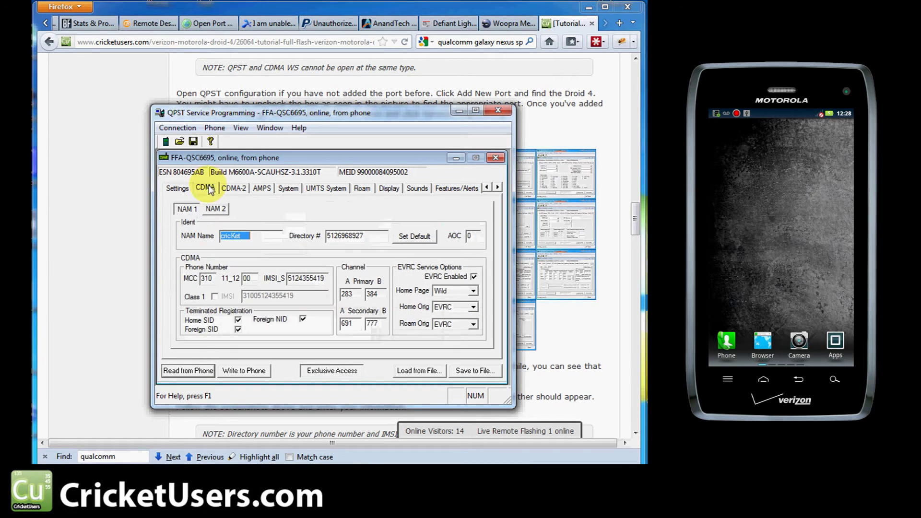
pyautogui.click(349, 238)
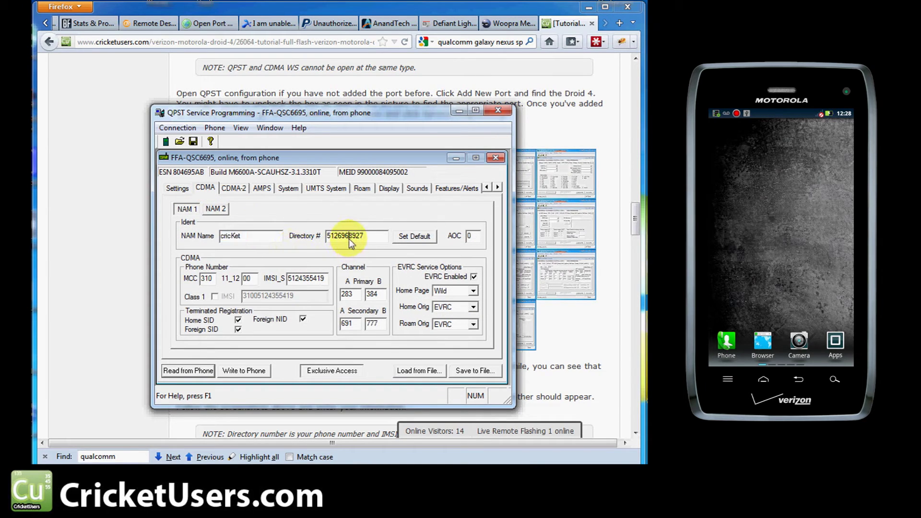
pyautogui.doubleClick(251, 236)
pyautogui.press('Home')
pyautogui.press('Right')
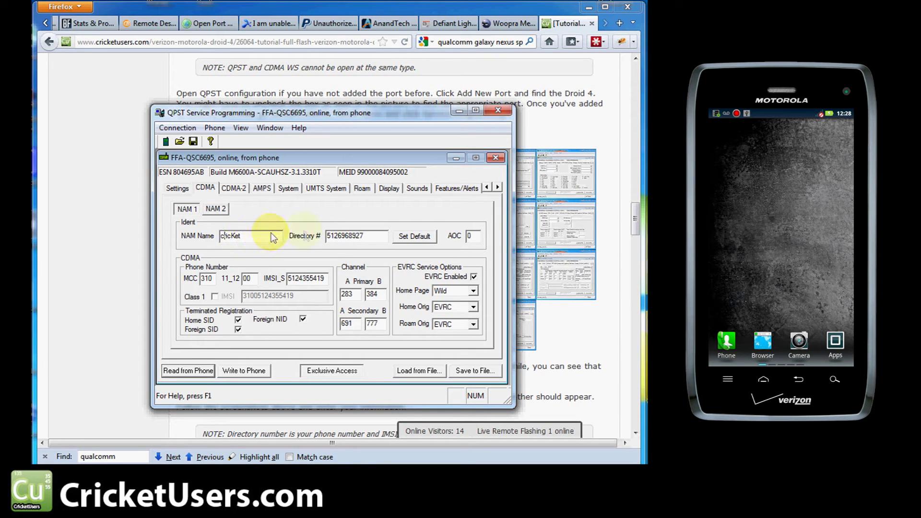
pyautogui.moveTo(327, 236); pyautogui.dragTo(363, 239)
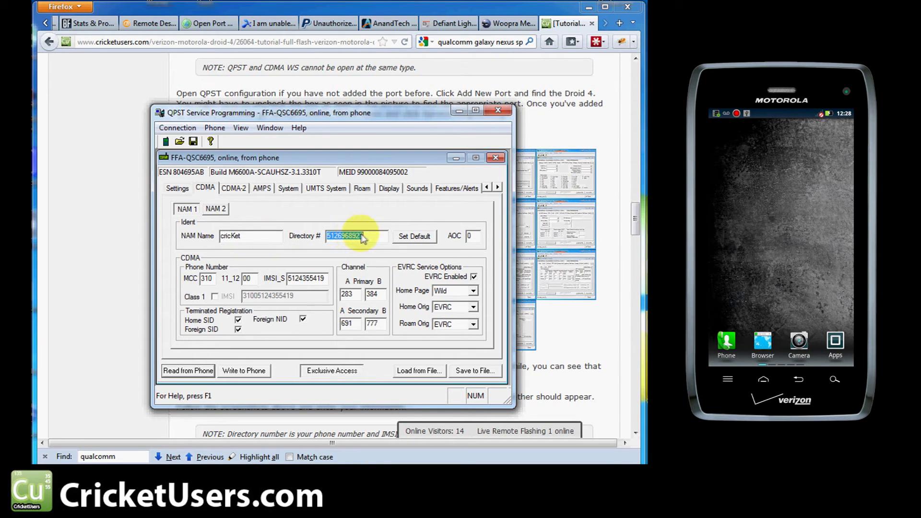
# Step: Replace the last two IMSI_S digits with 19 to match the new phone number
pyautogui.click(294, 278)
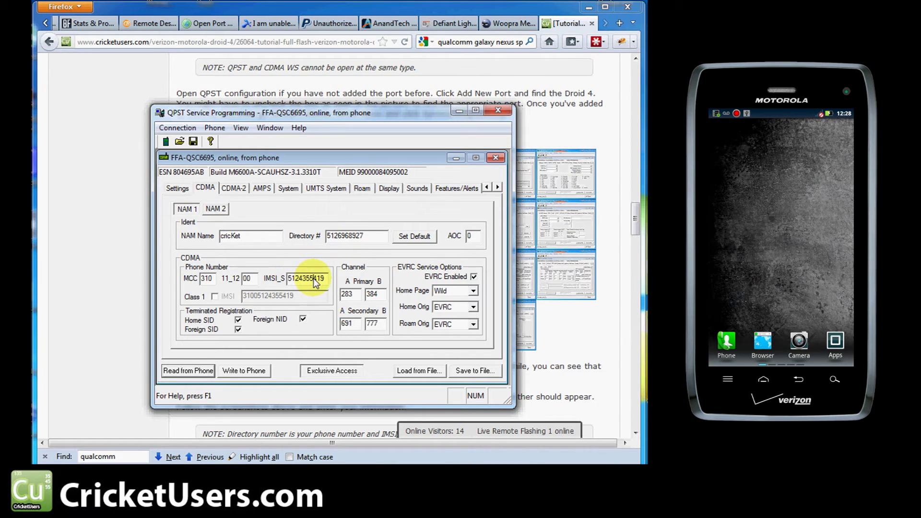
pyautogui.moveTo(314, 279); pyautogui.dragTo(318, 280)
pyautogui.press('BackSpace')
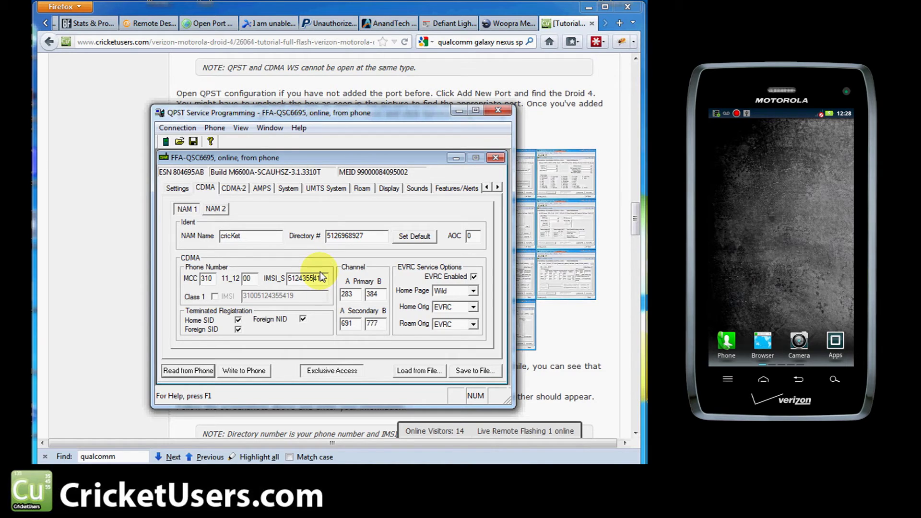
pyautogui.press('BackSpace')
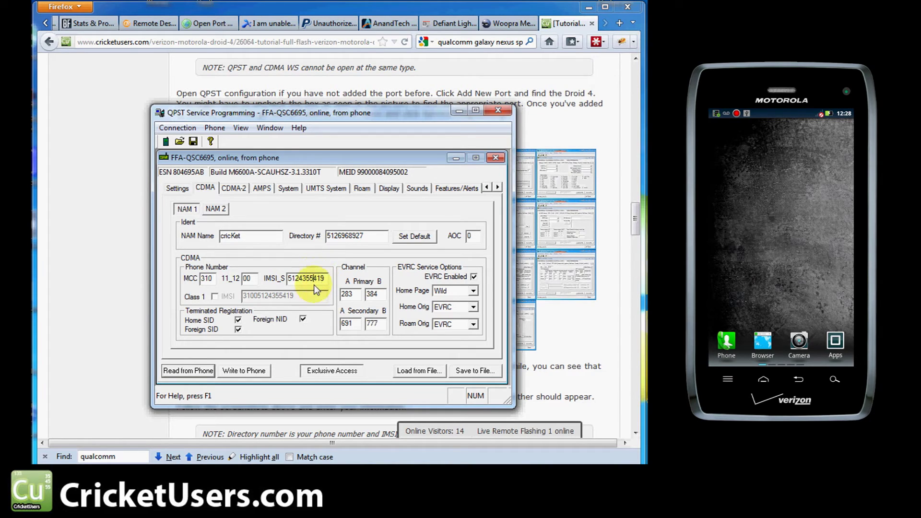
pyautogui.write('19')
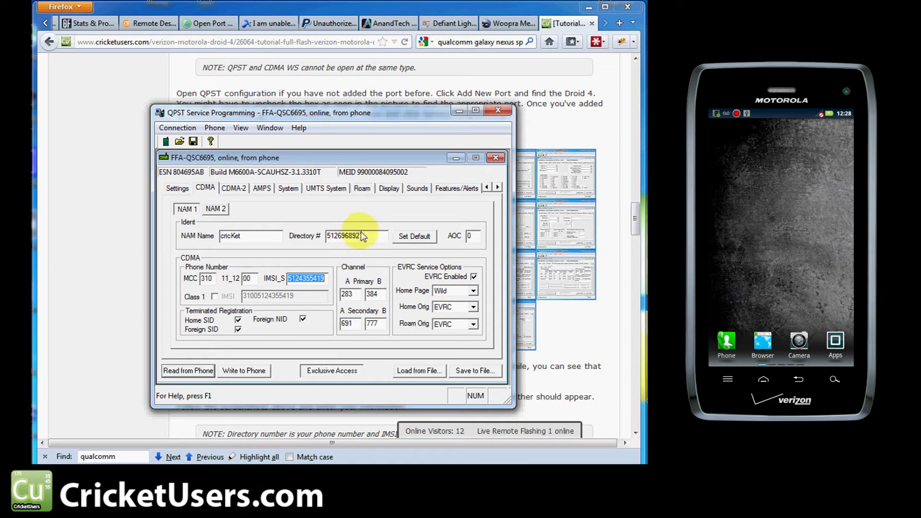
pyautogui.click(373, 238)
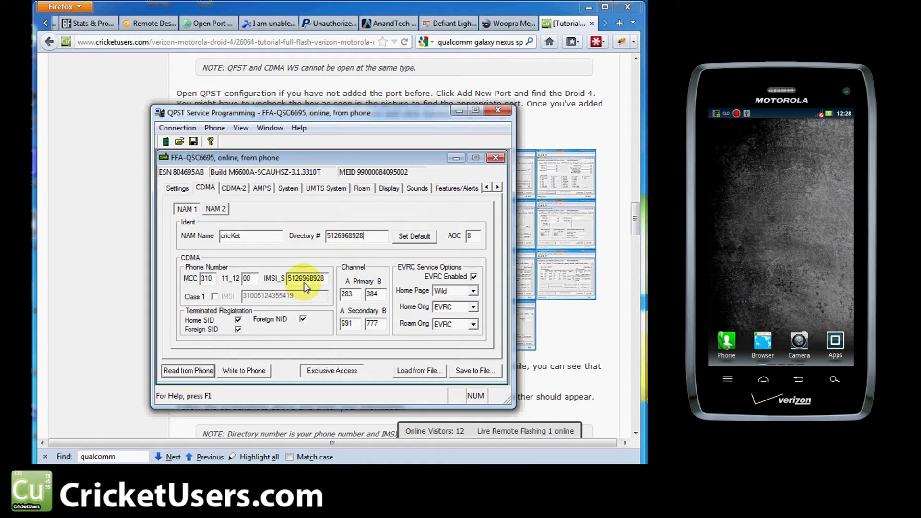
pyautogui.doubleClick(304, 282)
pyautogui.click(238, 188)
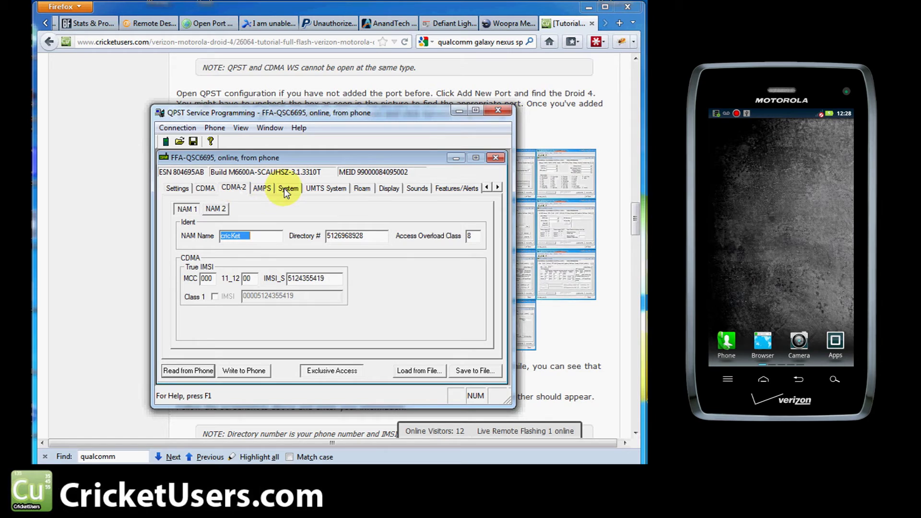
# Step: Review the AMPS Home SID, the 4279/65535 SID/NID pair and UMTS settings, ending on Roam
pyautogui.click(261, 190)
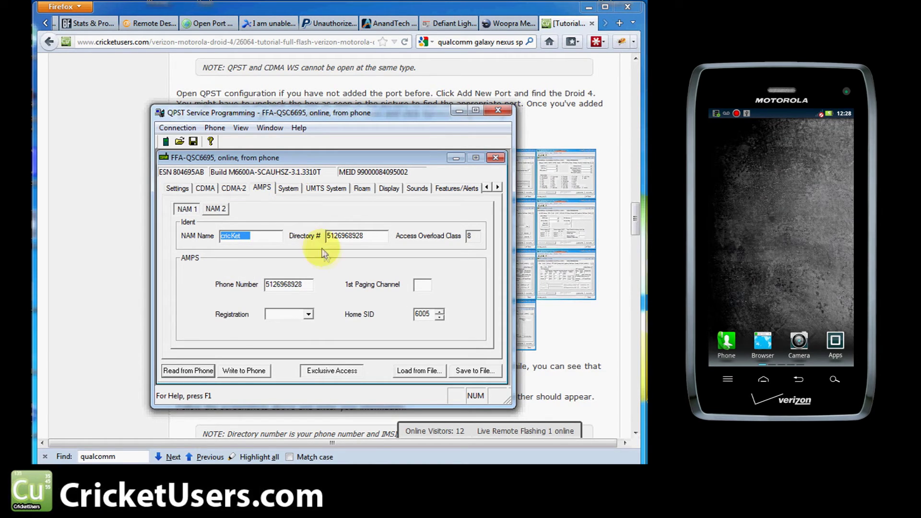
pyautogui.doubleClick(423, 315)
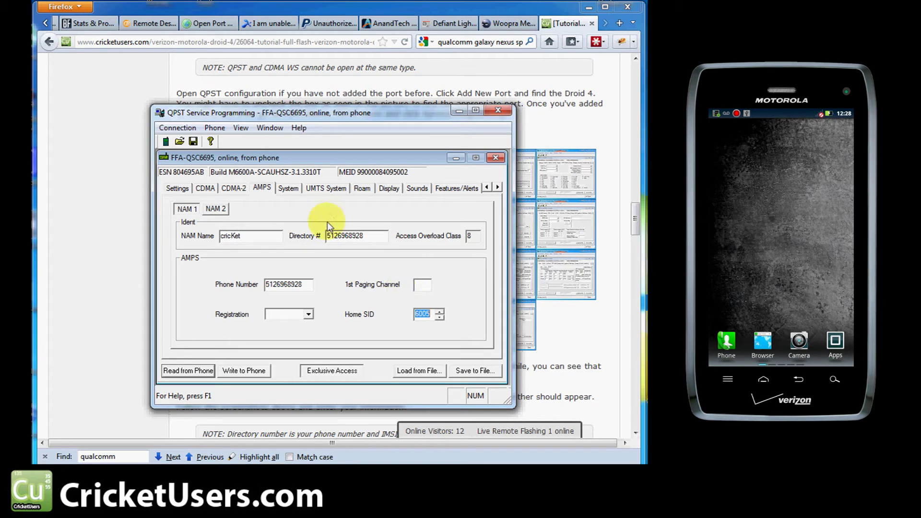
pyautogui.click(288, 188)
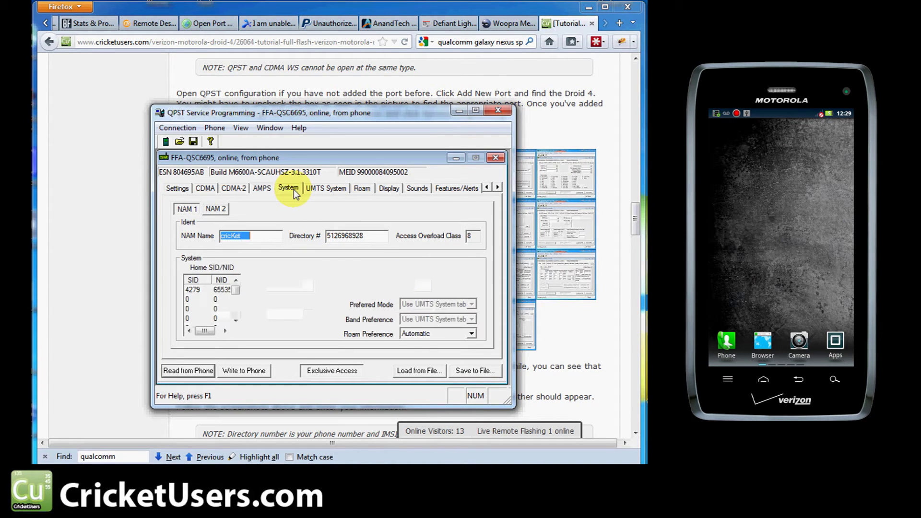
pyautogui.doubleClick(211, 294)
pyautogui.click(365, 277)
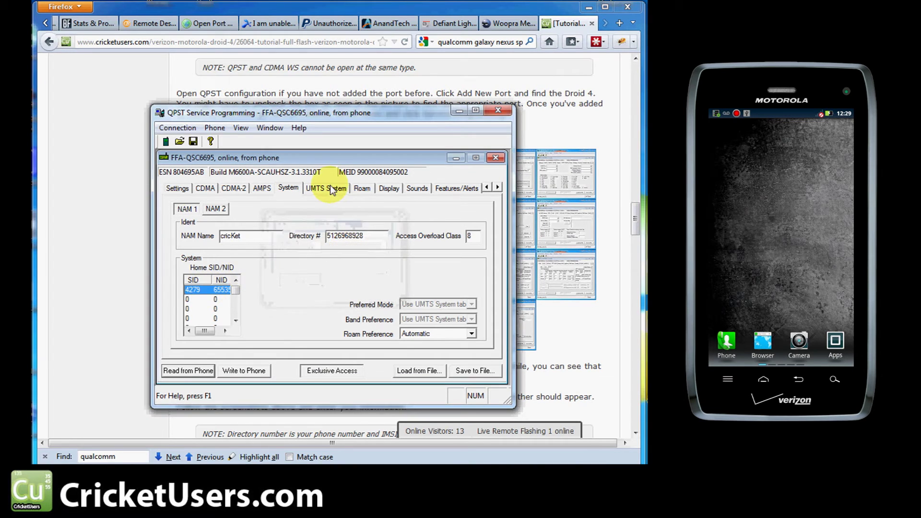
pyautogui.click(338, 189)
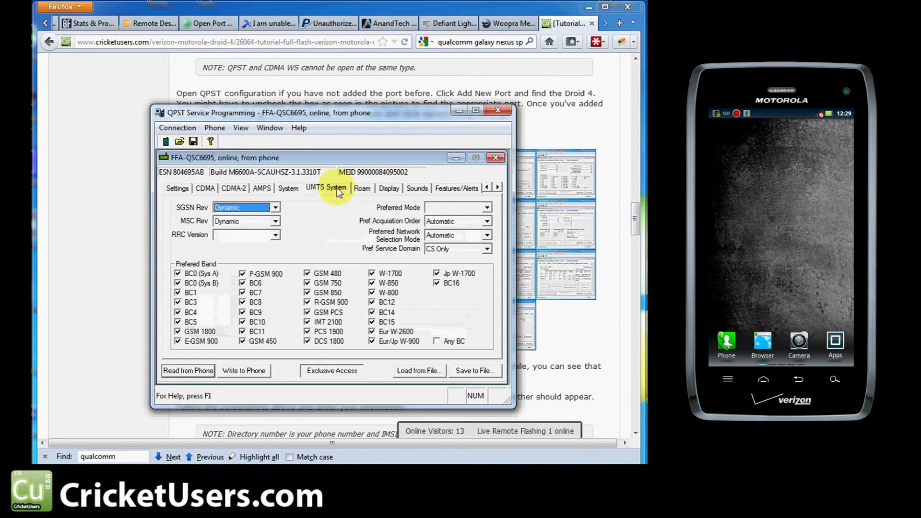
pyautogui.click(367, 187)
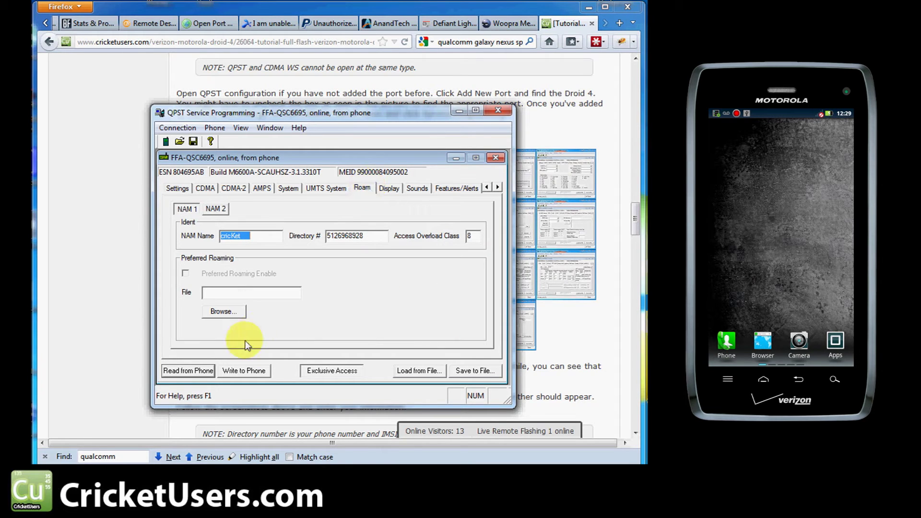
pyautogui.click(223, 312)
pyautogui.click(295, 235)
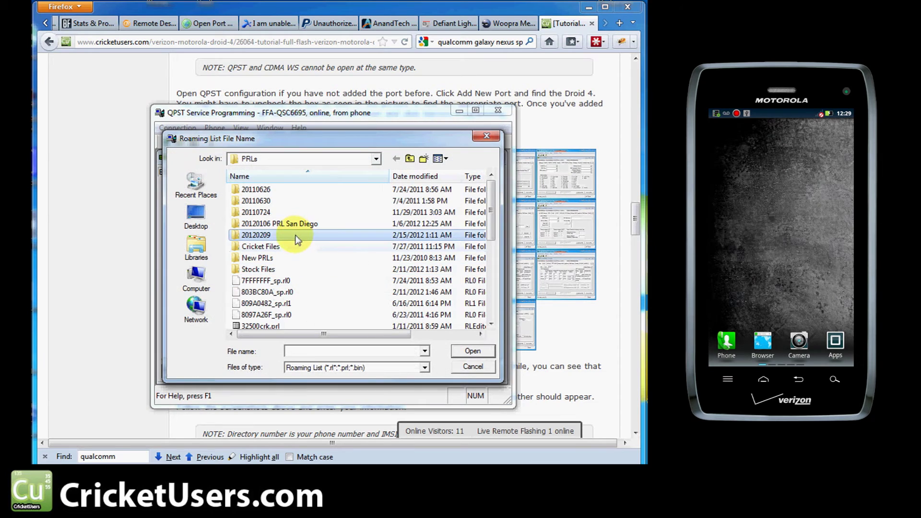
pyautogui.doubleClick(274, 235)
pyautogui.click(269, 235)
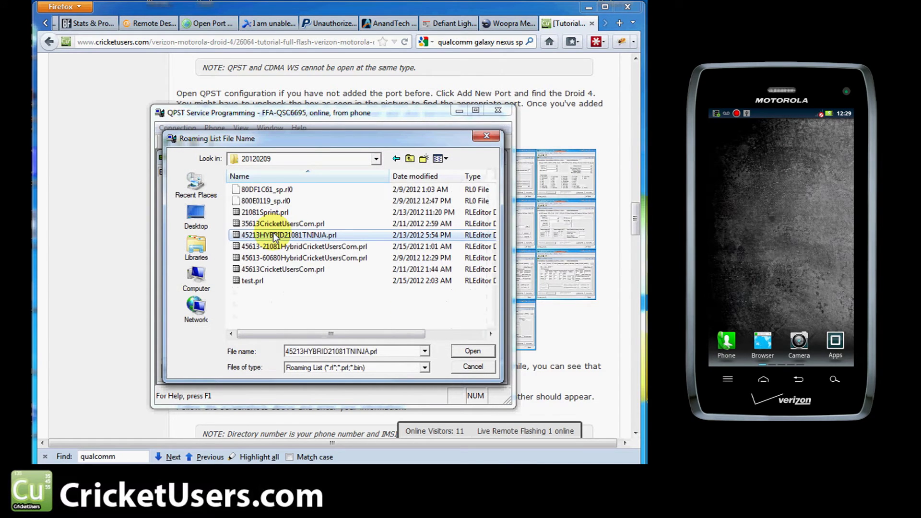
pyautogui.click(261, 212)
pyautogui.click(266, 269)
pyautogui.click(268, 247)
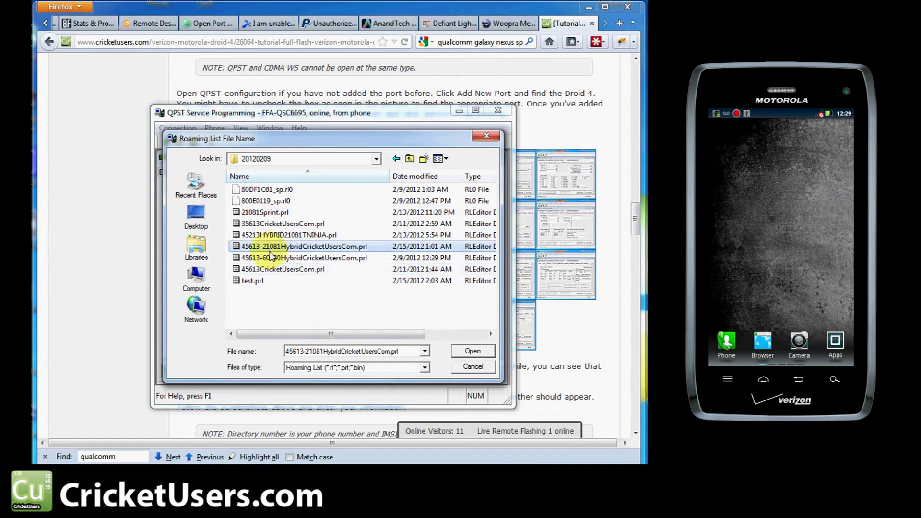
pyautogui.click(462, 366)
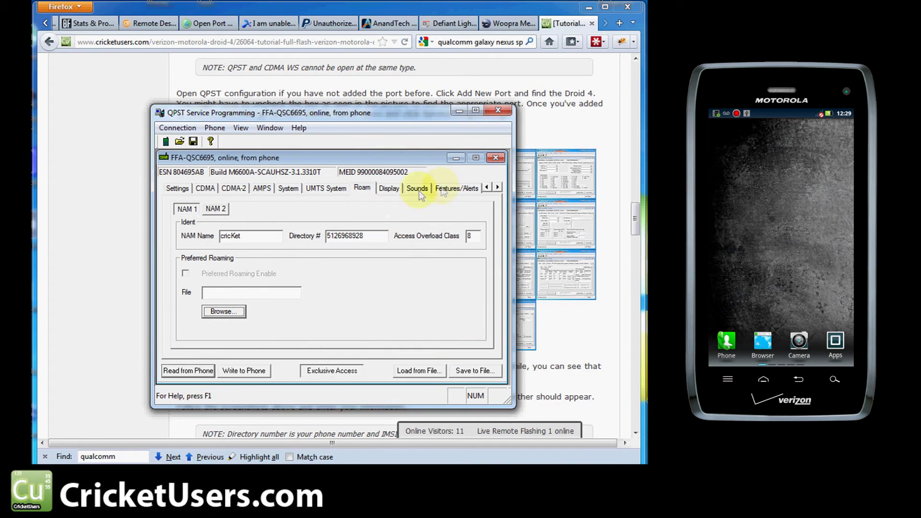
pyautogui.click(497, 189)
# Step: On the Mobile IP page, keep the behavior set to Mob + Simp f/back
pyautogui.click(497, 189)
pyautogui.click(497, 189)
pyautogui.click(497, 189)
pyautogui.click(497, 189)
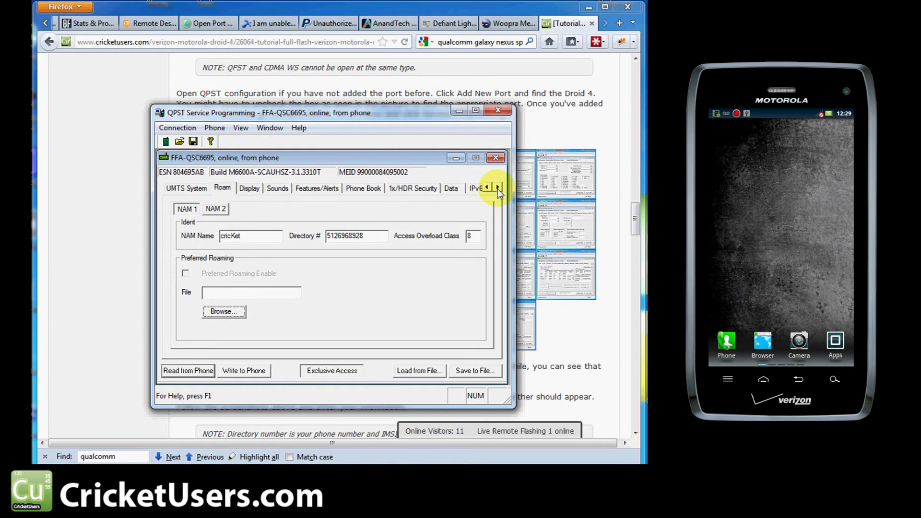
pyautogui.click(497, 189)
pyautogui.click(497, 189)
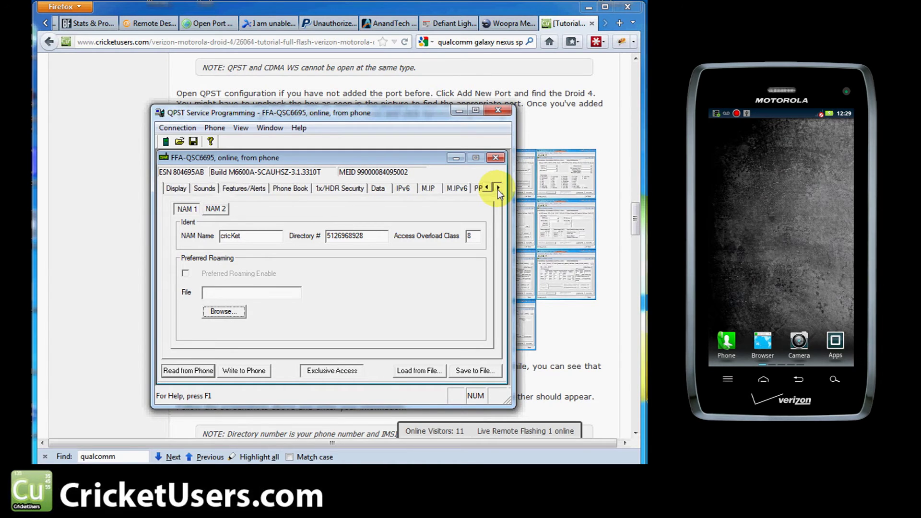
pyautogui.click(423, 191)
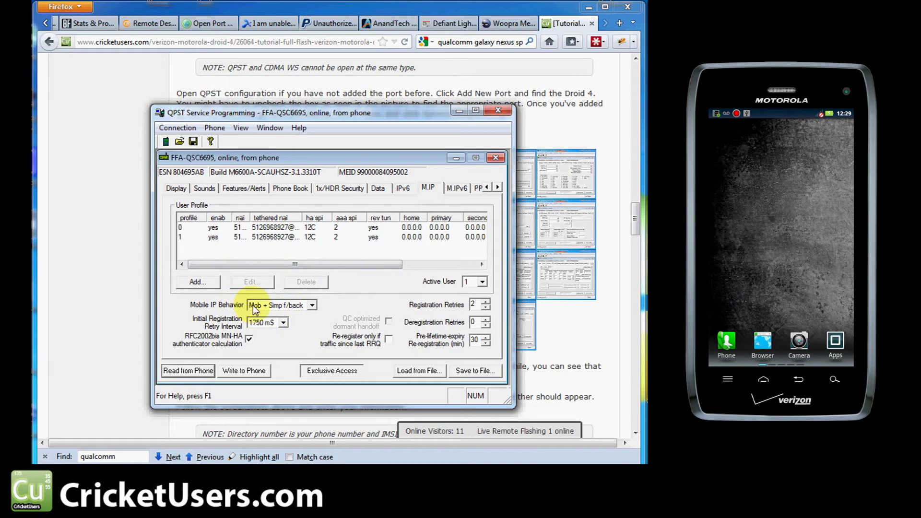
pyautogui.click(277, 307)
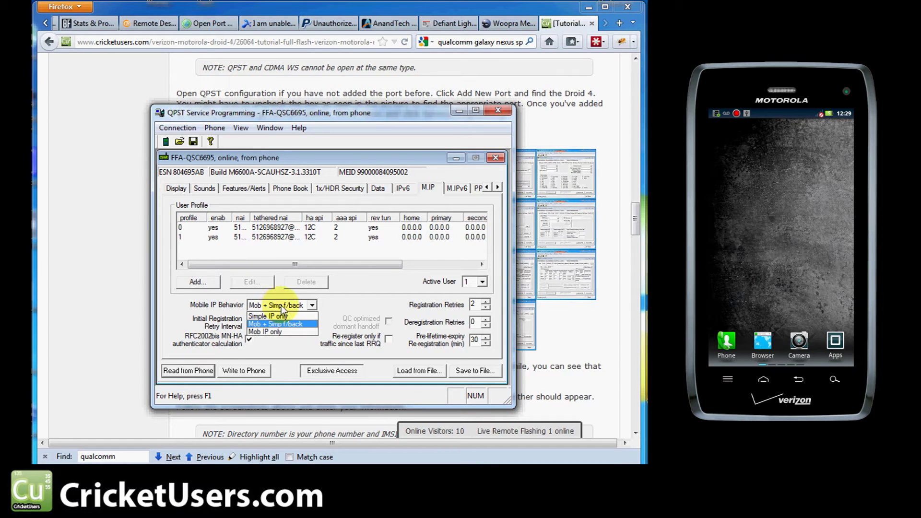
pyautogui.click(330, 295)
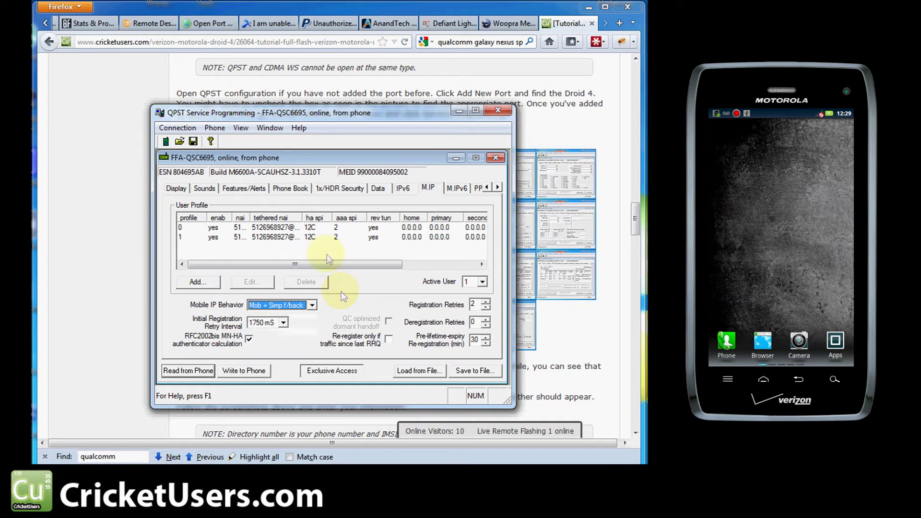
pyautogui.click(271, 229)
pyautogui.doubleClick(270, 230)
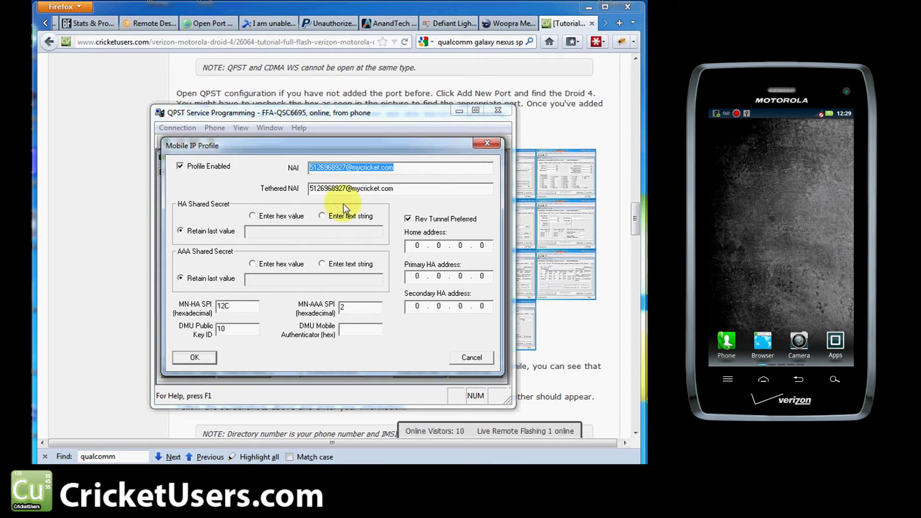
pyautogui.click(336, 216)
pyautogui.click(332, 234)
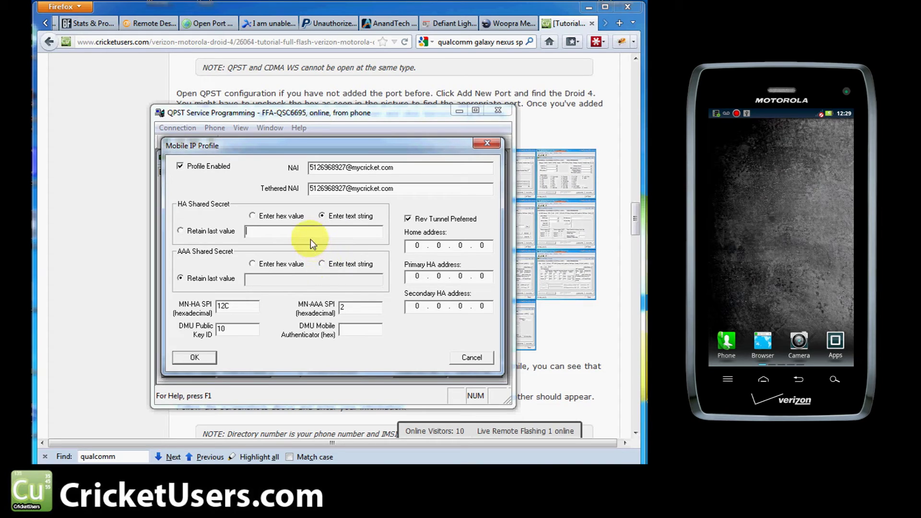
pyautogui.click(322, 263)
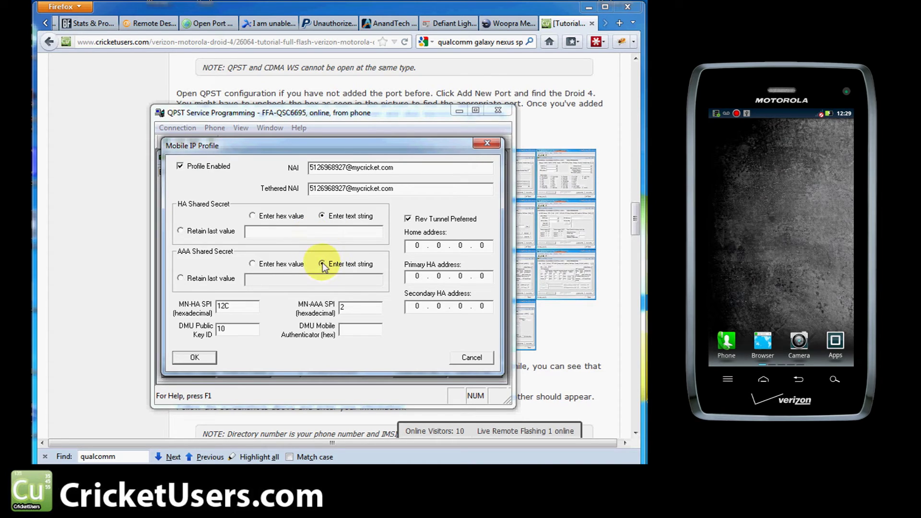
pyautogui.click(318, 278)
pyautogui.write('cricket')
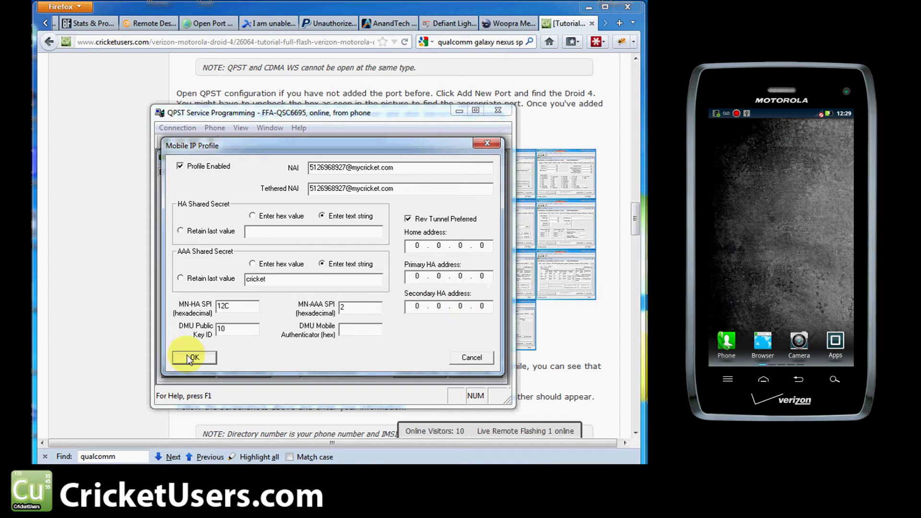
pyautogui.click(472, 360)
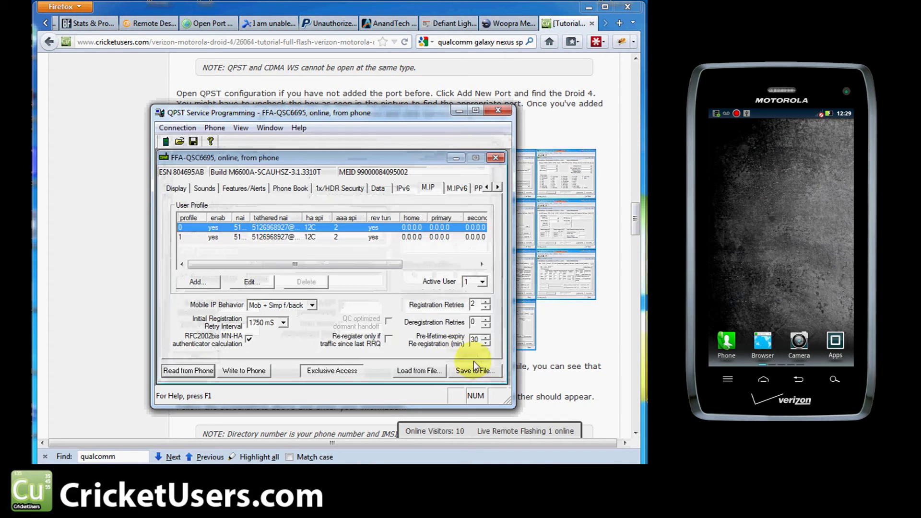
# Step: Inspect user profile 1 and close it without changes
pyautogui.doubleClick(368, 234)
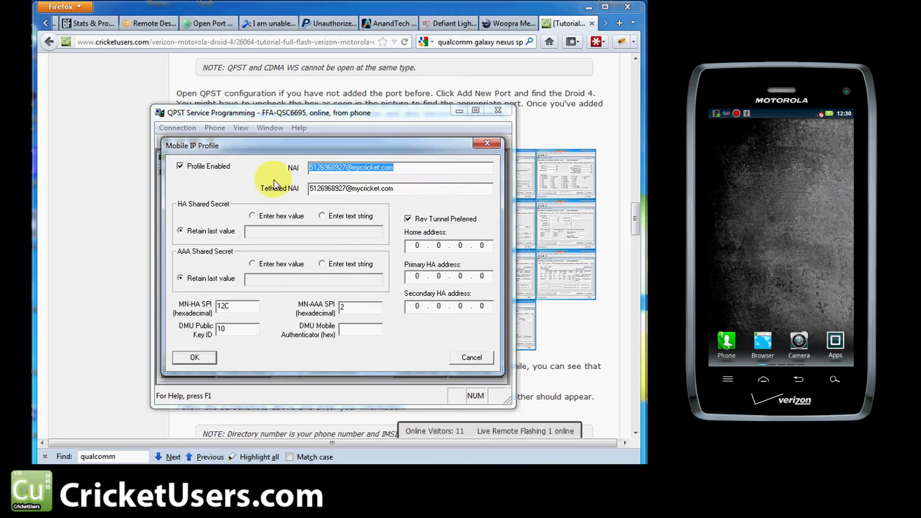
pyautogui.click(463, 358)
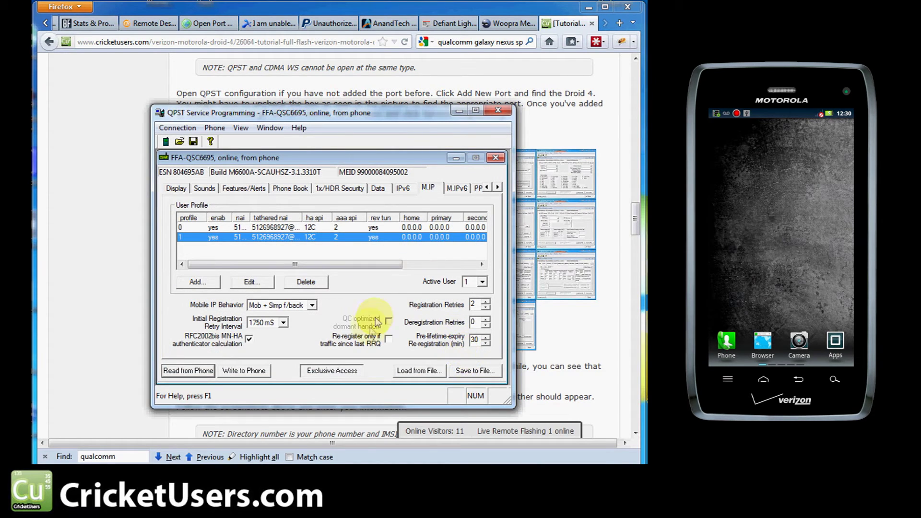
pyautogui.click(458, 189)
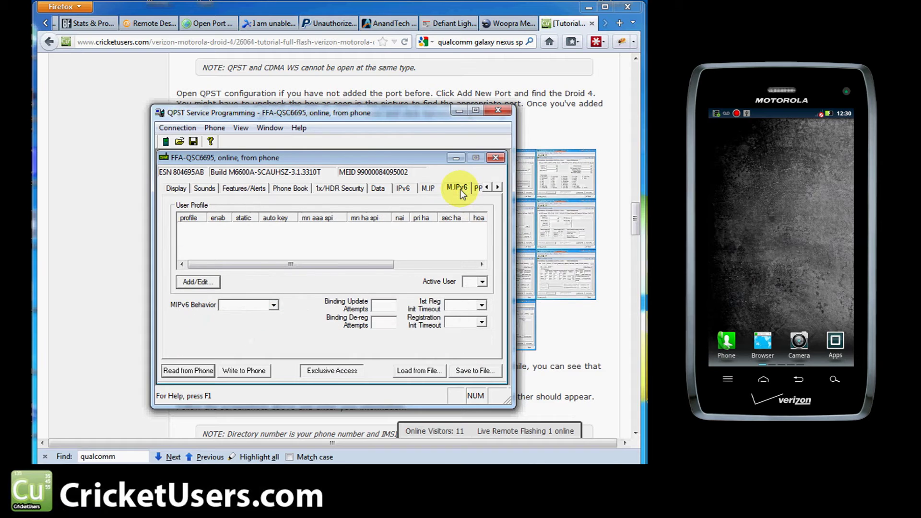
pyautogui.click(478, 189)
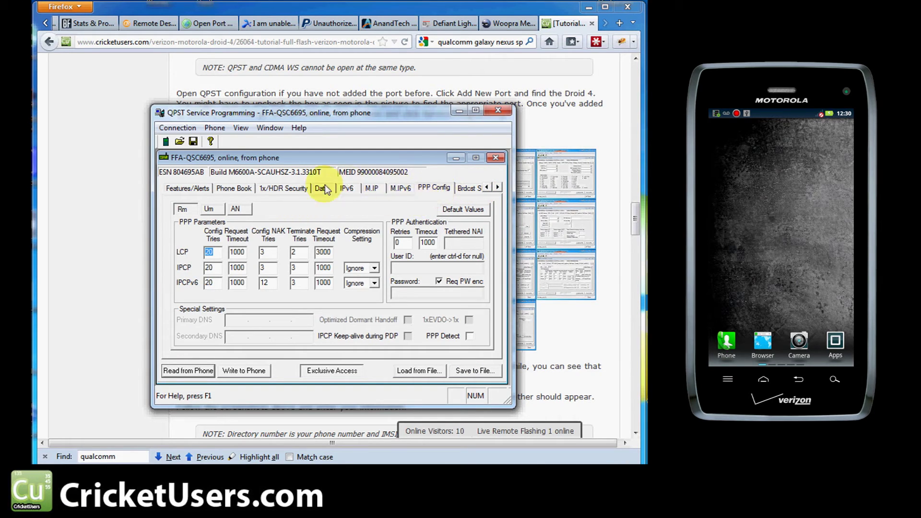
pyautogui.click(373, 189)
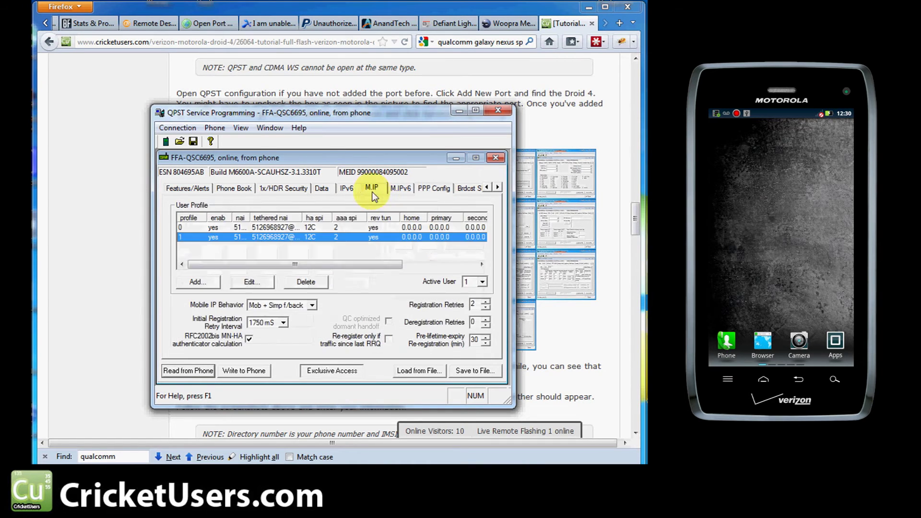
pyautogui.click(433, 187)
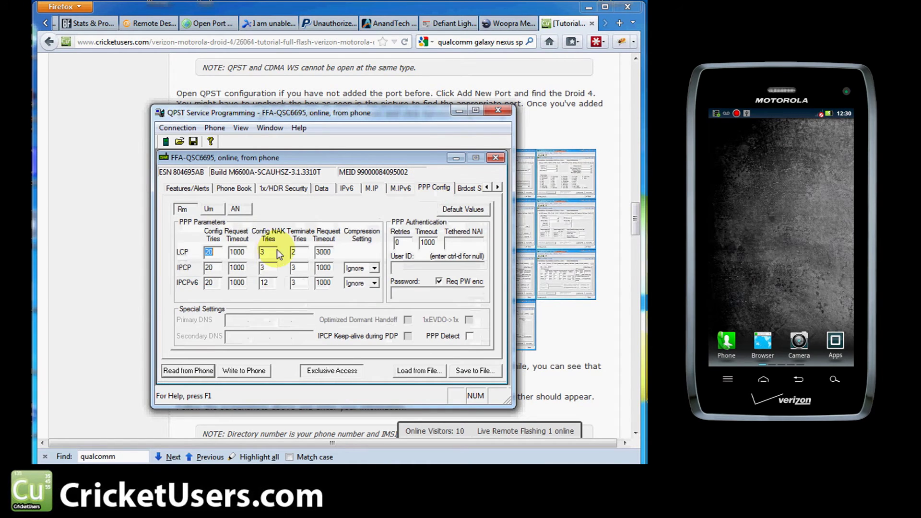
pyautogui.click(211, 213)
pyautogui.click(411, 267)
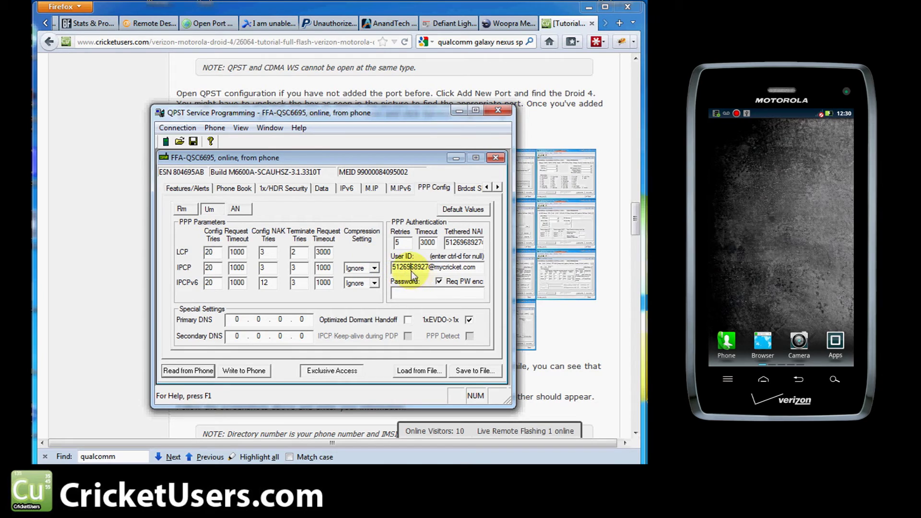
pyautogui.doubleClick(466, 243)
pyautogui.click(467, 242)
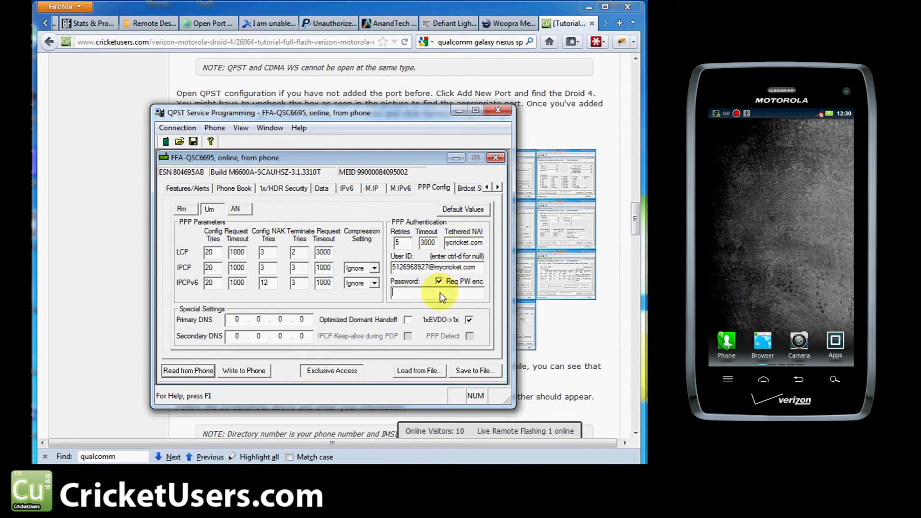
pyautogui.write('cricket')
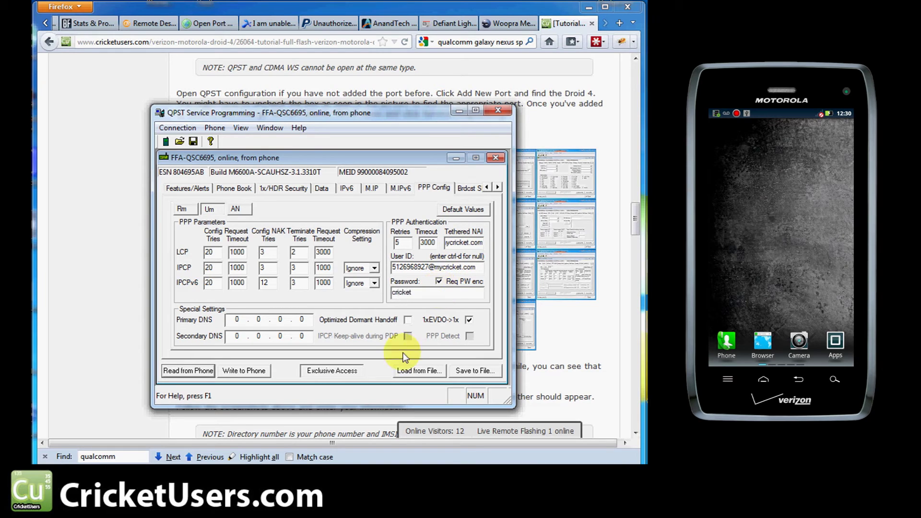
pyautogui.click(408, 320)
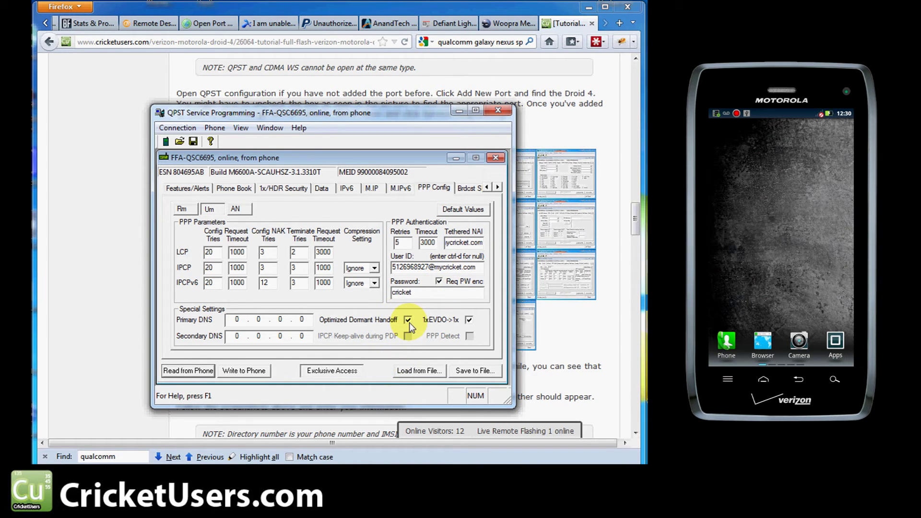
pyautogui.click(242, 209)
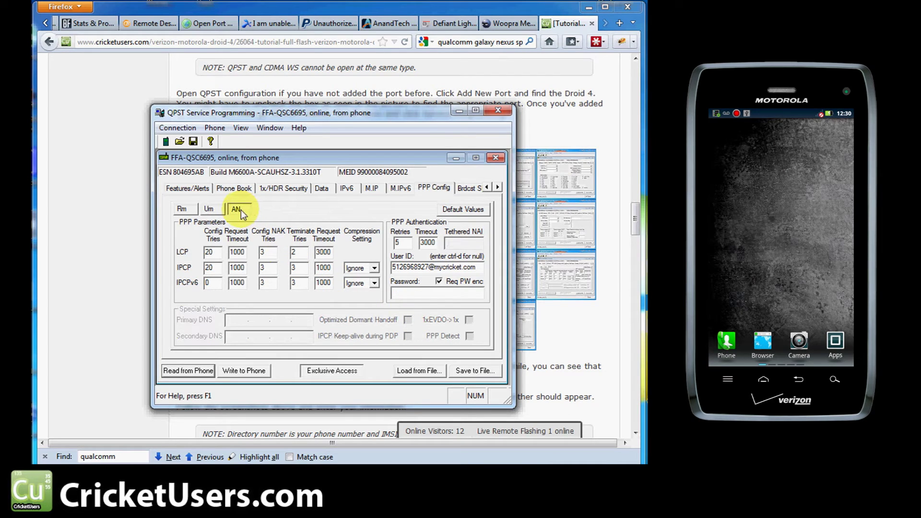
pyautogui.click(438, 295)
pyautogui.write('cricket')
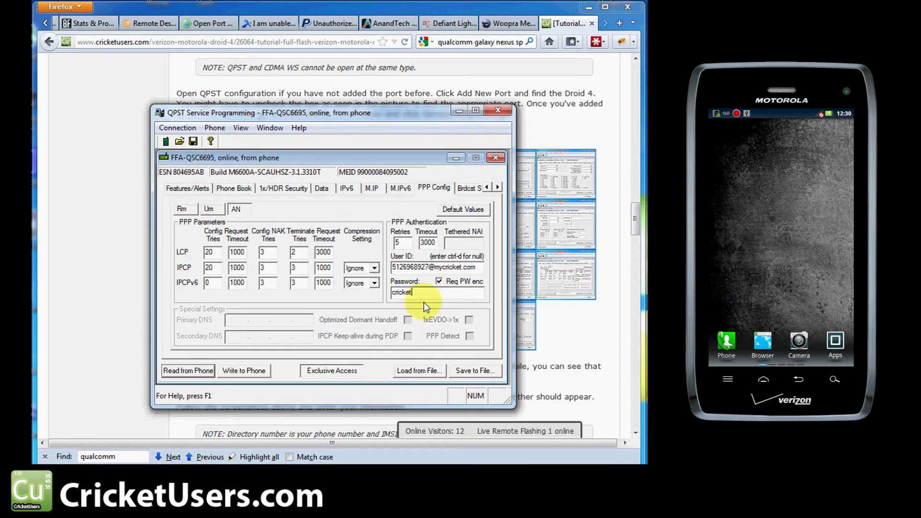
pyautogui.click(411, 267)
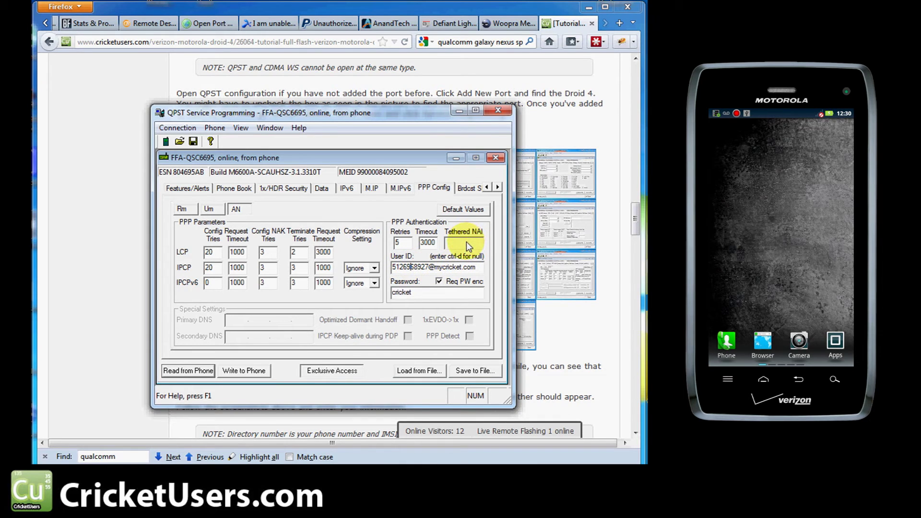
pyautogui.click(488, 188)
pyautogui.click(488, 188)
pyautogui.click(488, 187)
# Step: On the CDMA page, change the directory number's last digit to 7
pyautogui.click(488, 187)
pyautogui.click(488, 187)
pyautogui.click(489, 187)
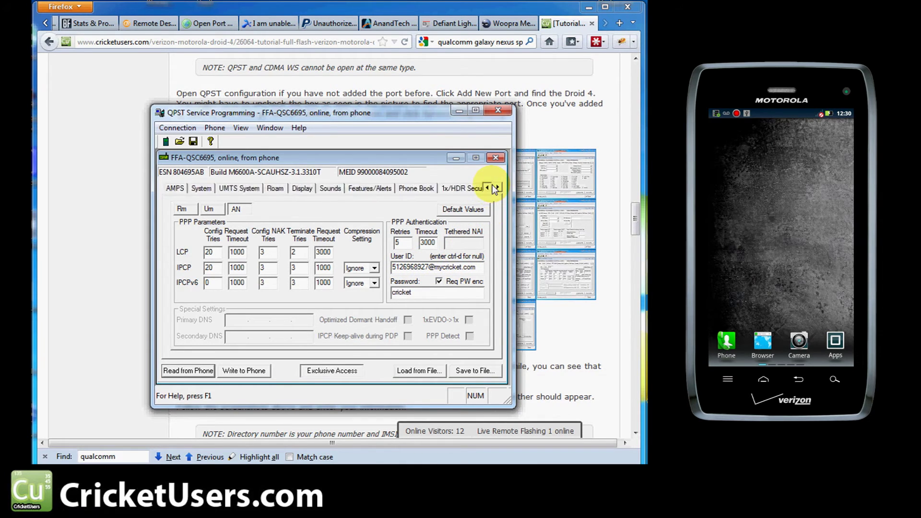
pyautogui.click(488, 187)
pyautogui.click(488, 188)
pyautogui.click(488, 187)
pyautogui.click(206, 187)
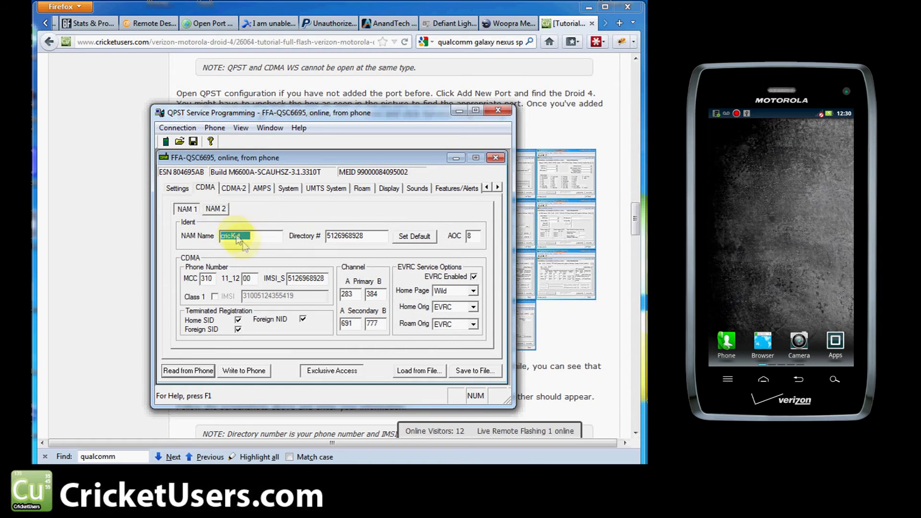
pyautogui.doubleClick(303, 280)
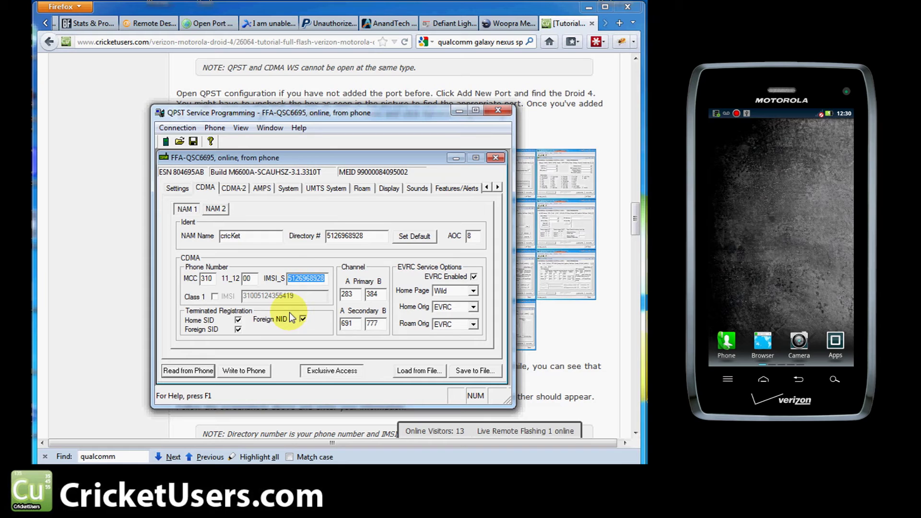
pyautogui.click(381, 241)
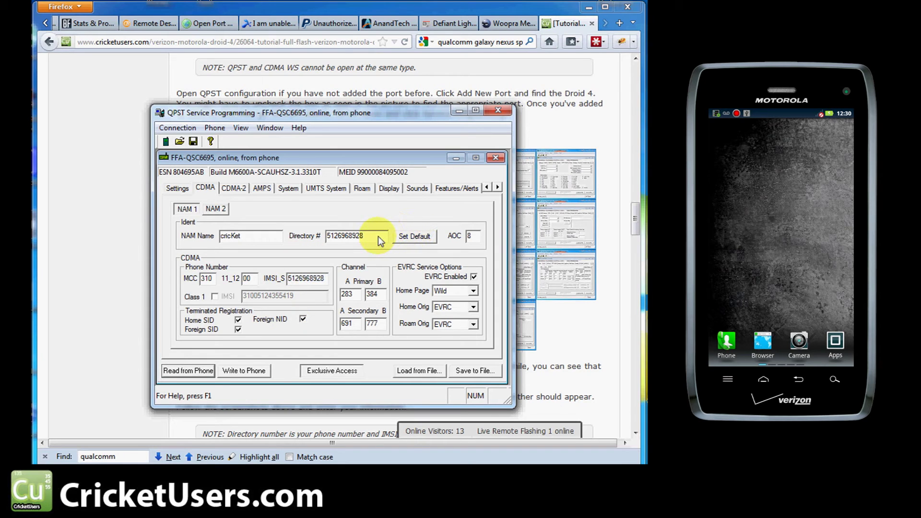
pyautogui.press('BackSpace')
pyautogui.write('7')
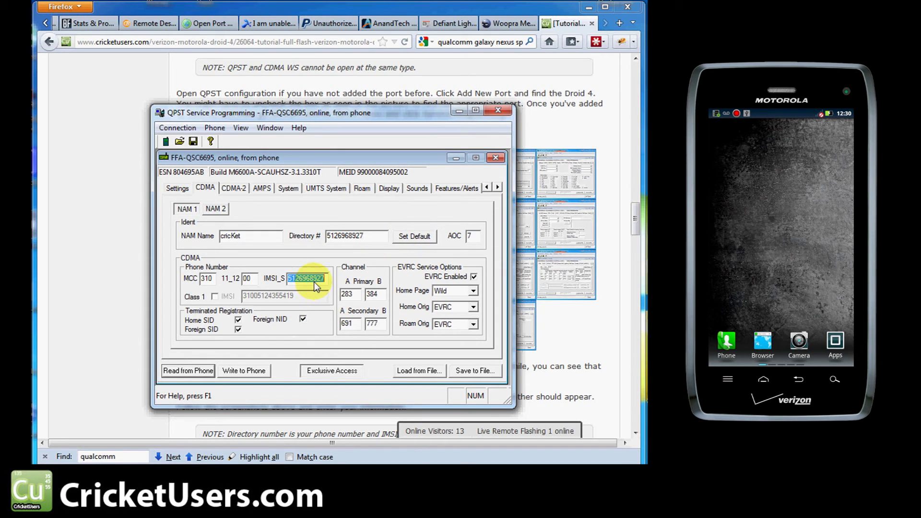
# Step: Set Home Page to EVRC and replace the IMSI_S value
pyautogui.click(455, 292)
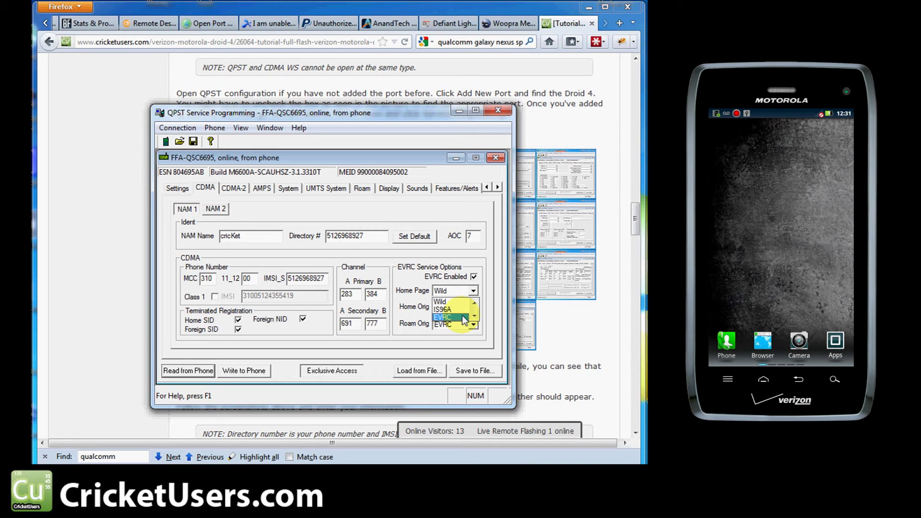
pyautogui.click(464, 317)
pyautogui.click(535, 322)
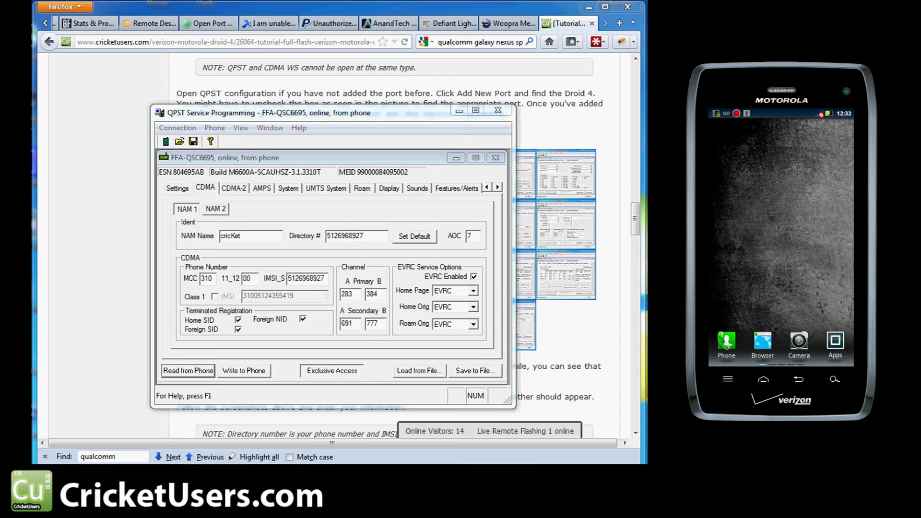
pyautogui.doubleClick(303, 280)
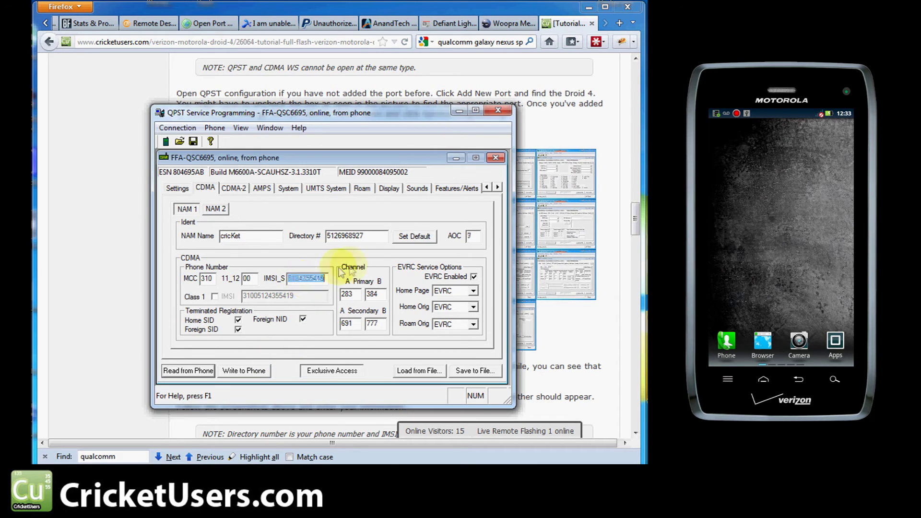
pyautogui.click(373, 276)
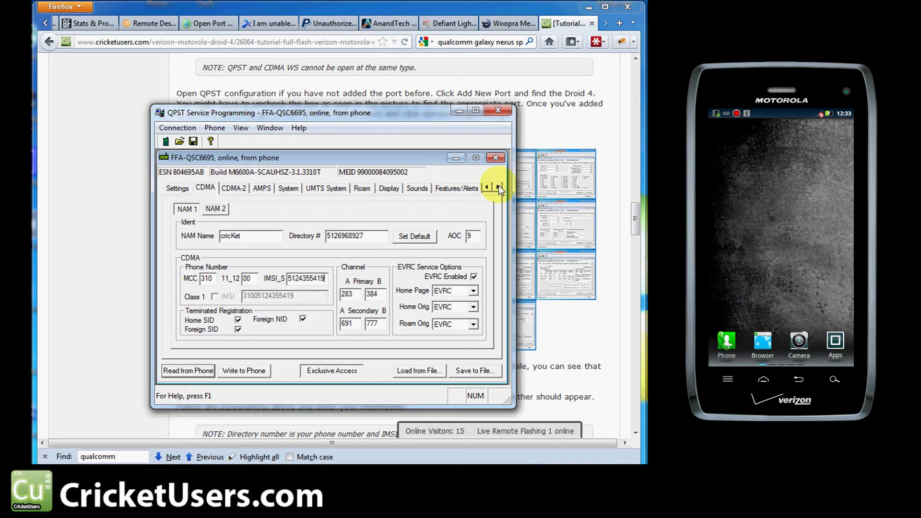
pyautogui.click(258, 371)
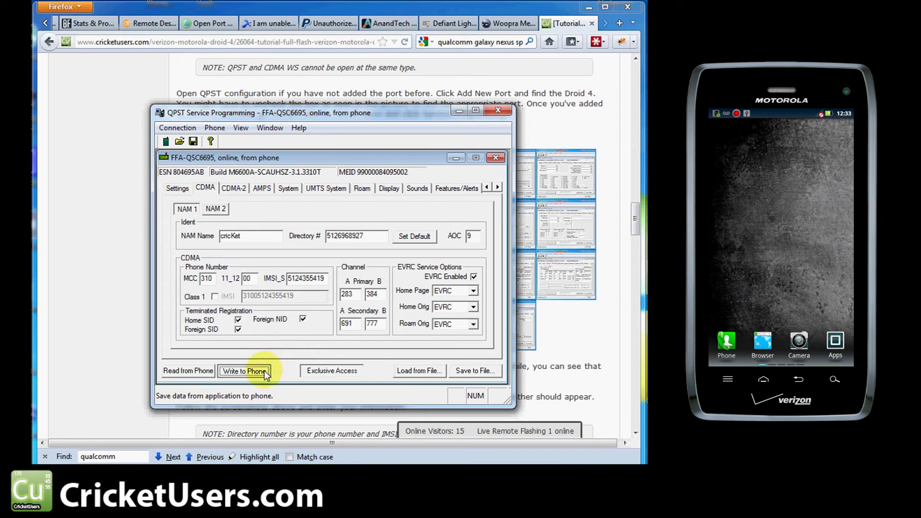
# Step: Write all edited CDMA, Mobile IP and PPP settings to the phone
pyautogui.click(251, 370)
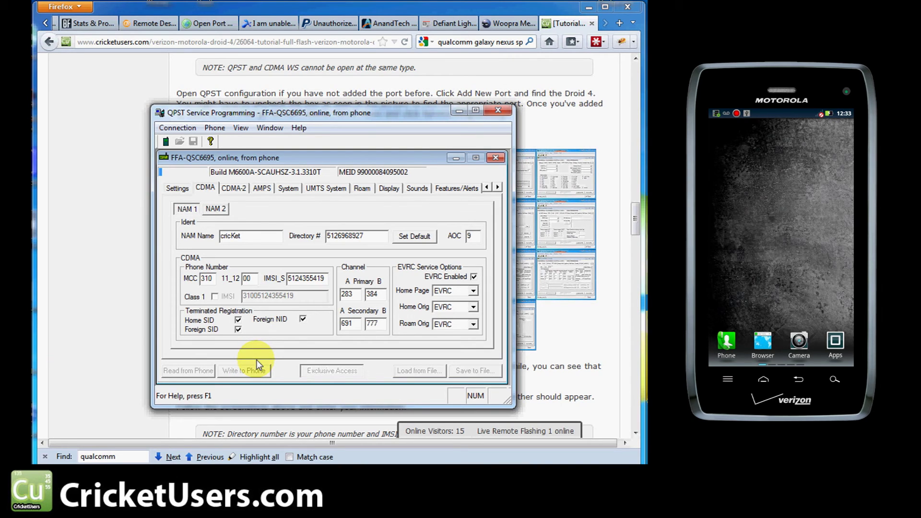
# Step: Minimize QPST and read the tutorial's 3G Stability operating-mode advice down to MMS
pyautogui.click(603, 368)
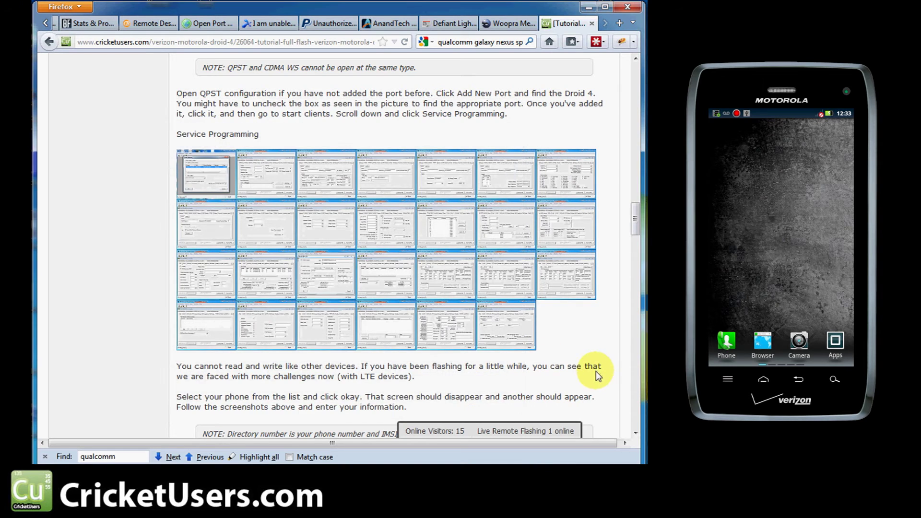
pyautogui.scroll(-5, 564, 354)
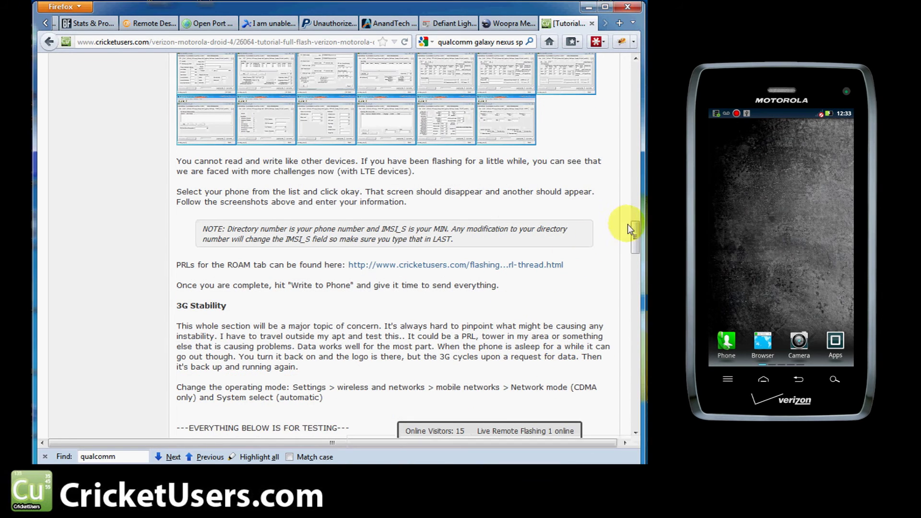
pyautogui.moveTo(632, 225); pyautogui.dragTo(637, 245)
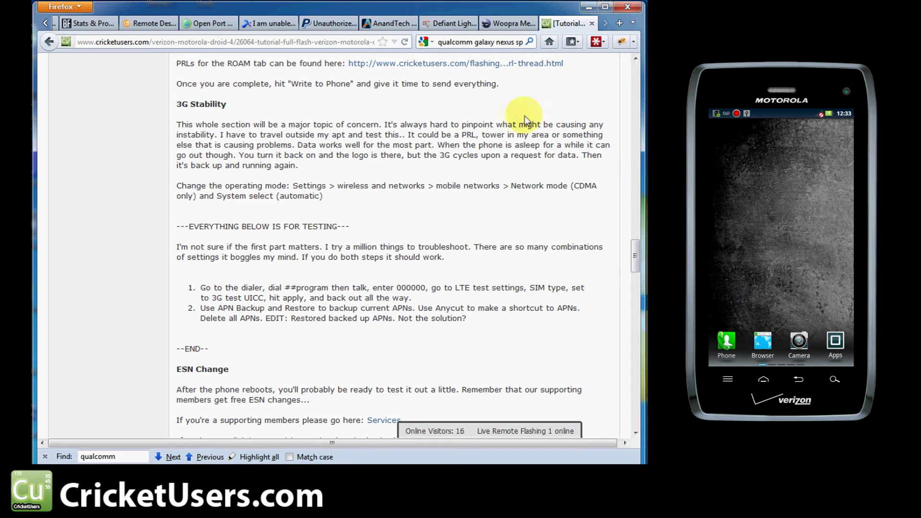
pyautogui.moveTo(290, 186); pyautogui.dragTo(350, 193)
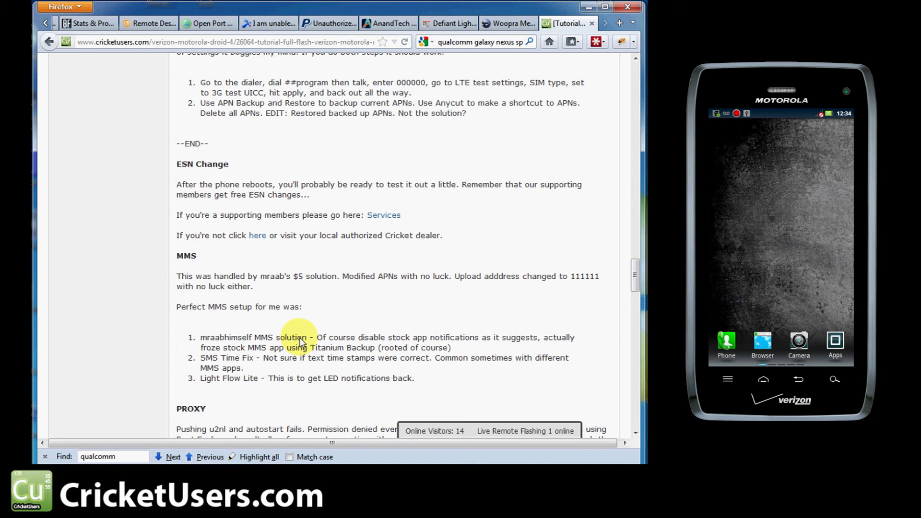
pyautogui.scroll(-5, 301, 341)
pyautogui.scroll(5, 298, 335)
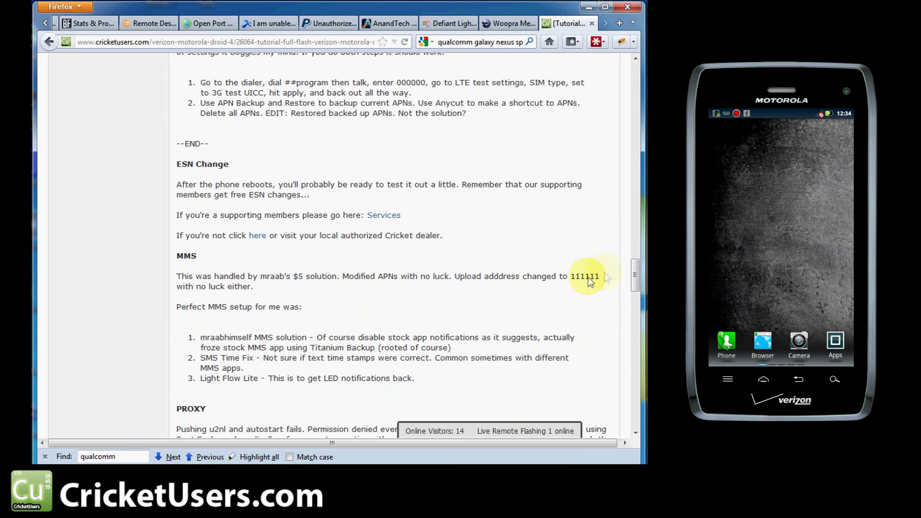
pyautogui.moveTo(635, 266); pyautogui.dragTo(632, 273)
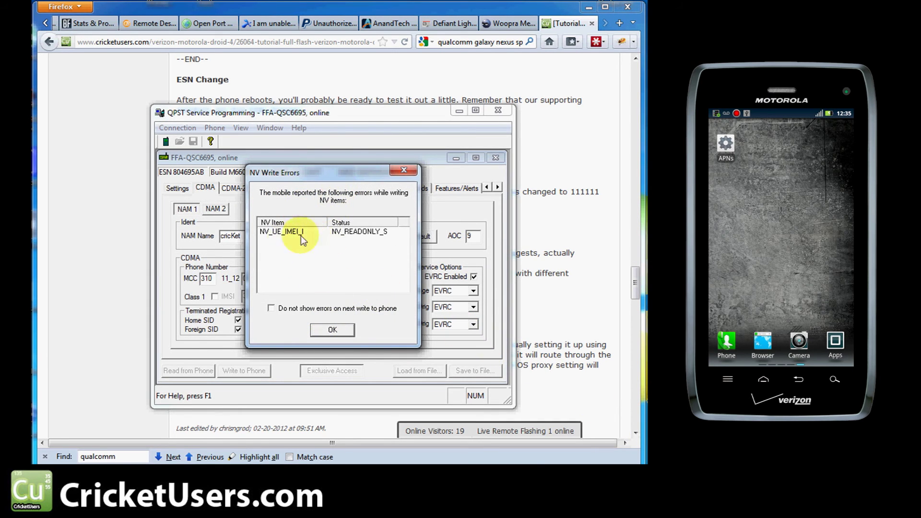
# Step: Dismiss the NV write-error report for the read-only NV_UE_IMEI_I item
pyautogui.click(334, 330)
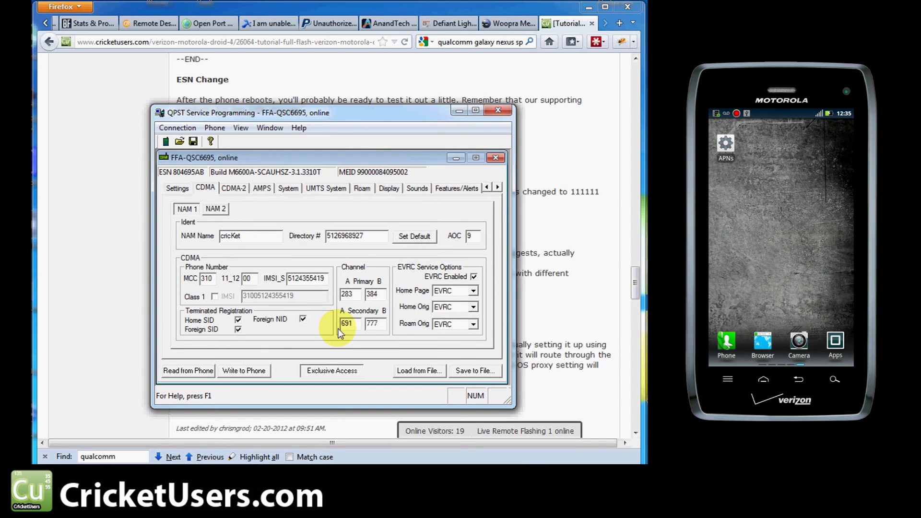